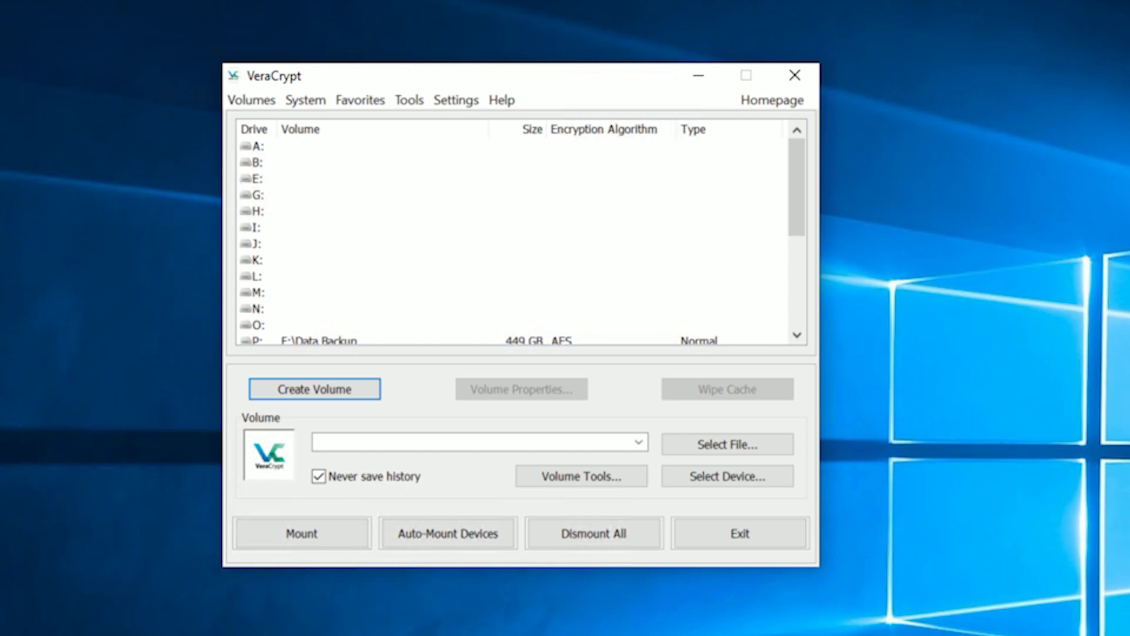
- Start a new volume as an encrypted file container and advance to the Volume Type step
key("Return")
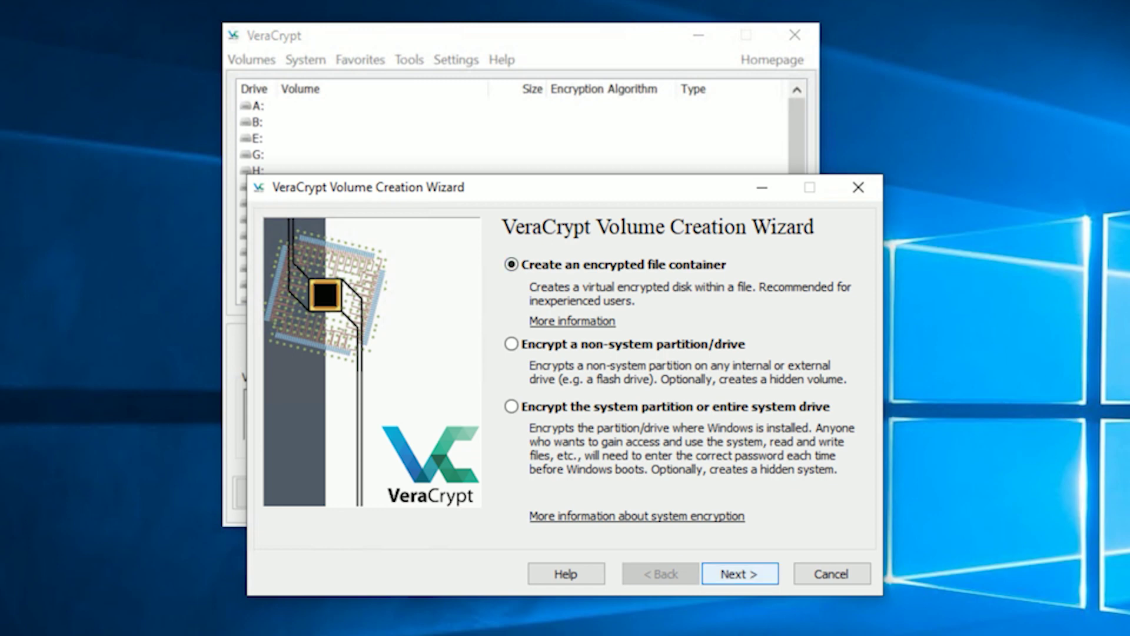
key("Return")
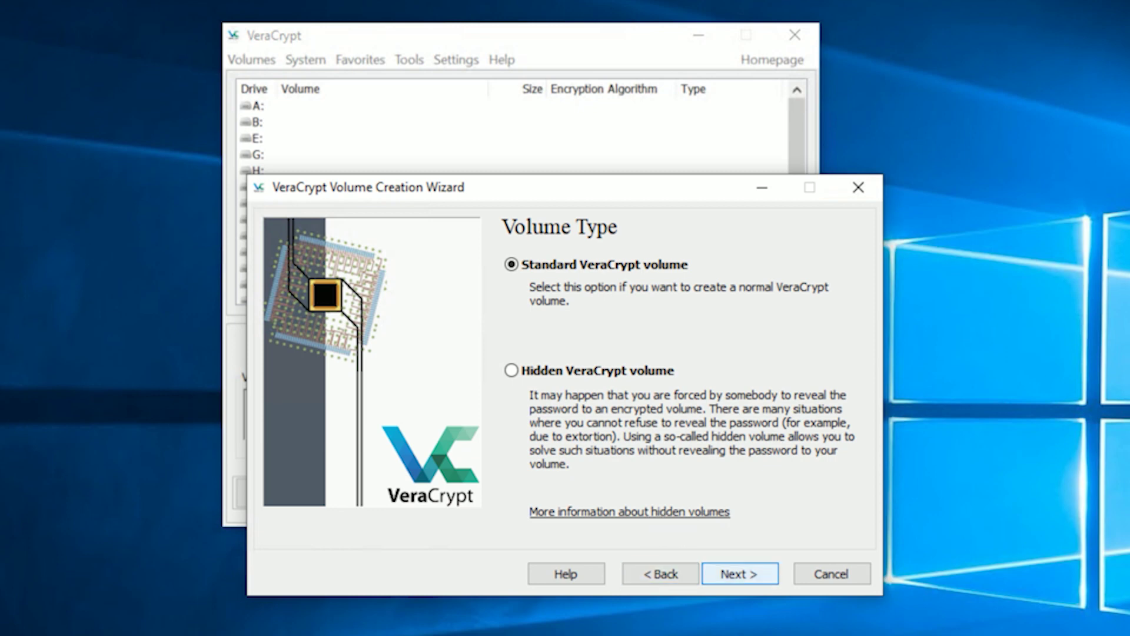
- Keep Standard VeraCrypt volume and save the container file as 'Test Volume' on drive VM (D:)
left_click(740, 574)
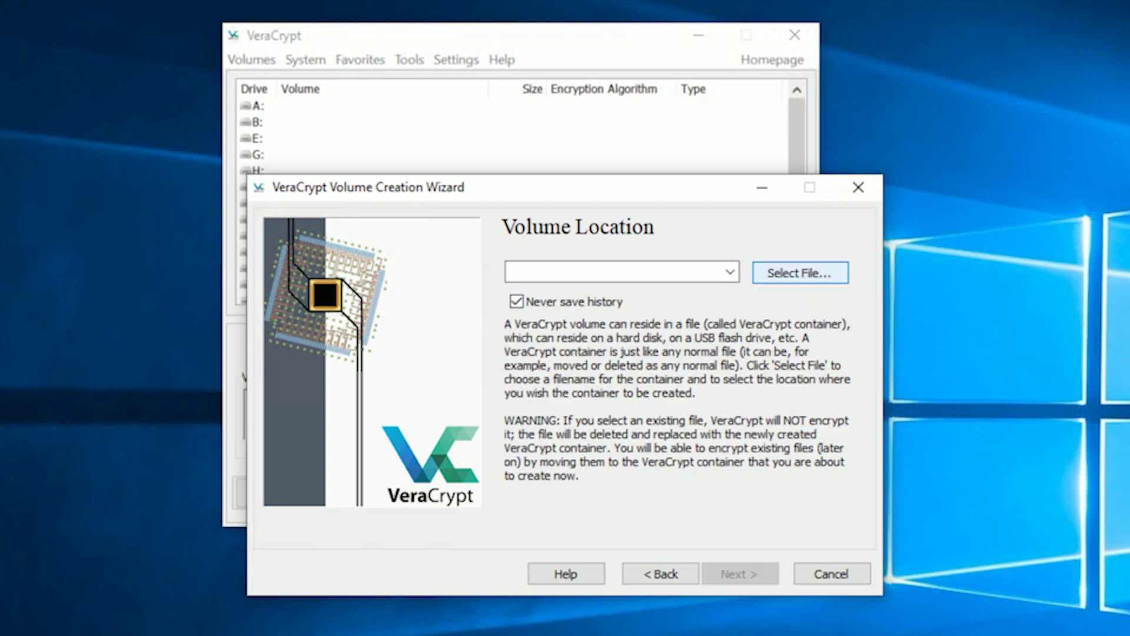
left_click(800, 272)
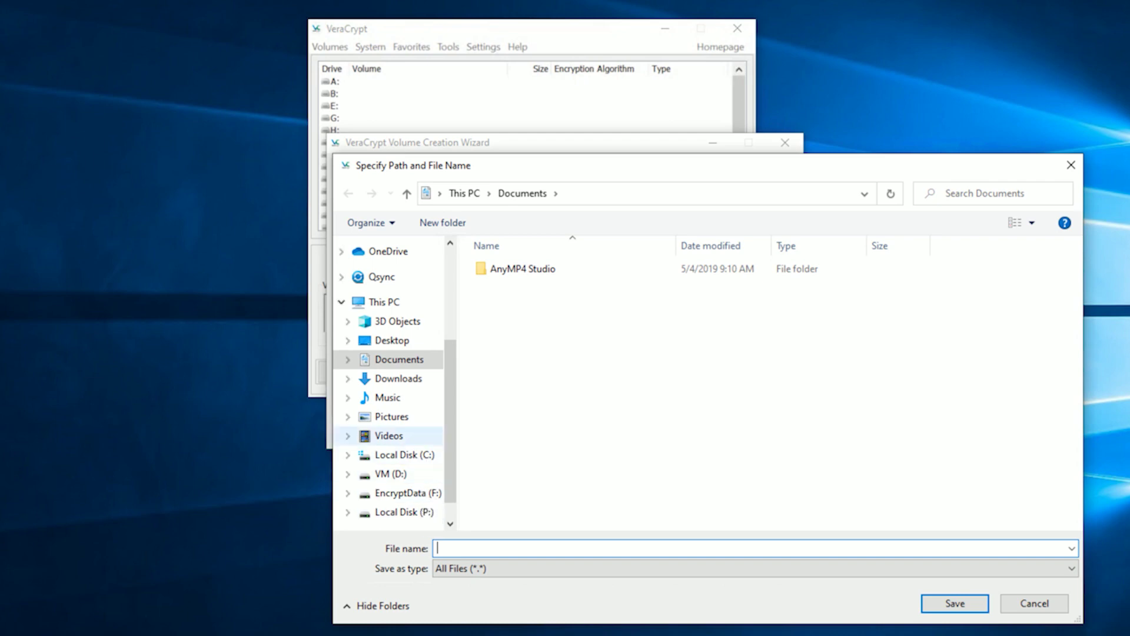
scroll(419, 465, "down", 1)
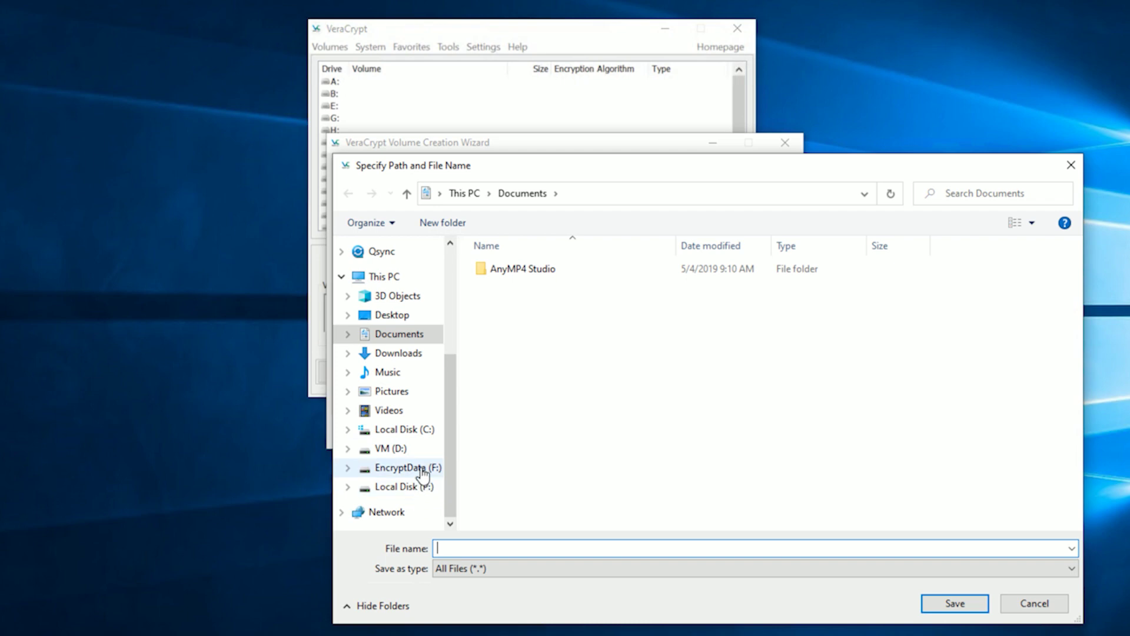
left_click(384, 276)
scroll(771, 412, "down", 3)
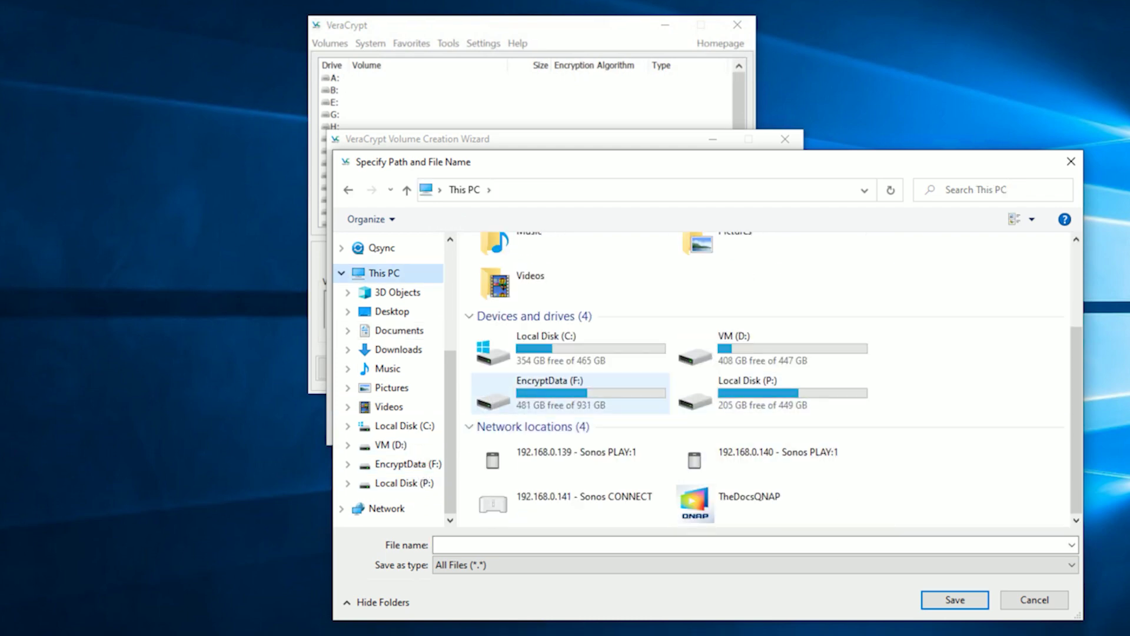
double_click(765, 349)
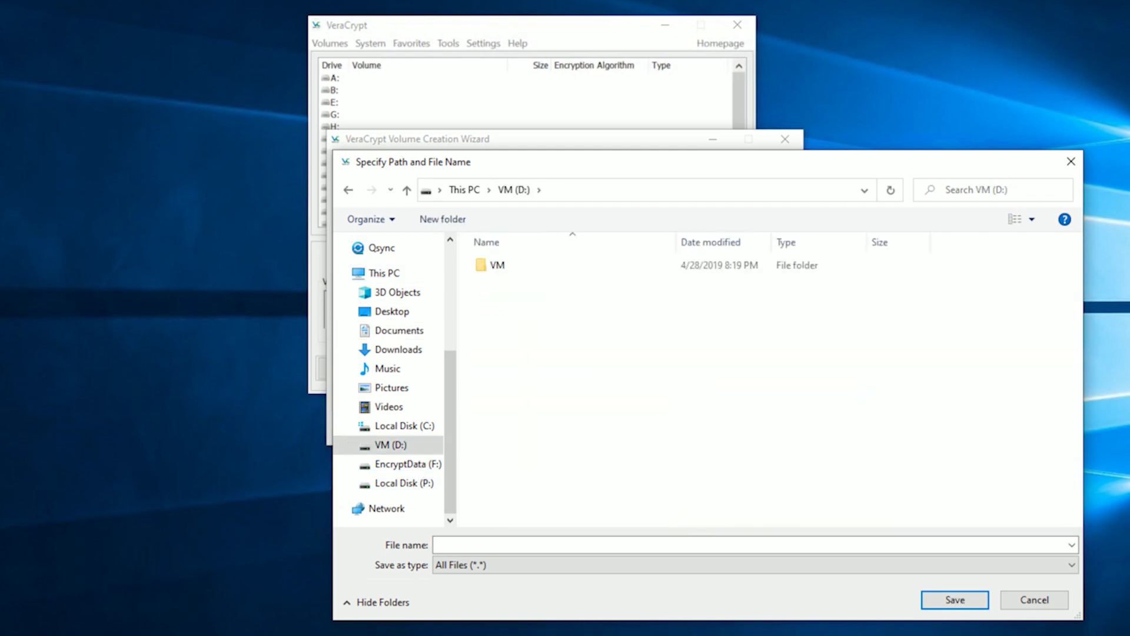
left_click(448, 544)
type("Test Volume")
key("Return")
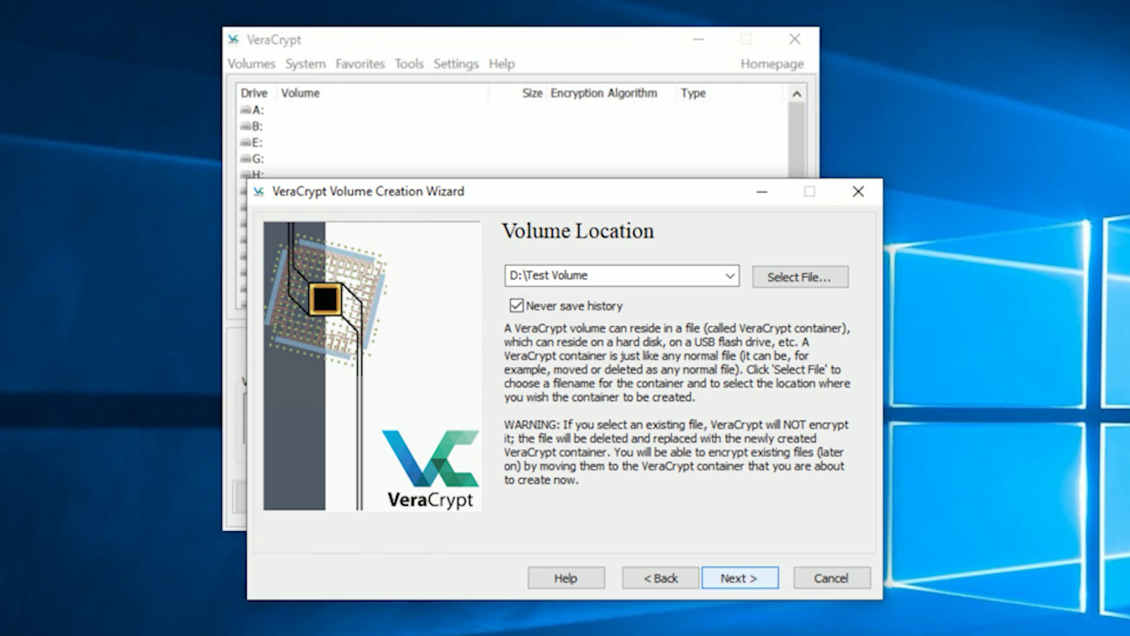
- Keep AES encryption with the SHA-512 hash and continue
key("Return")
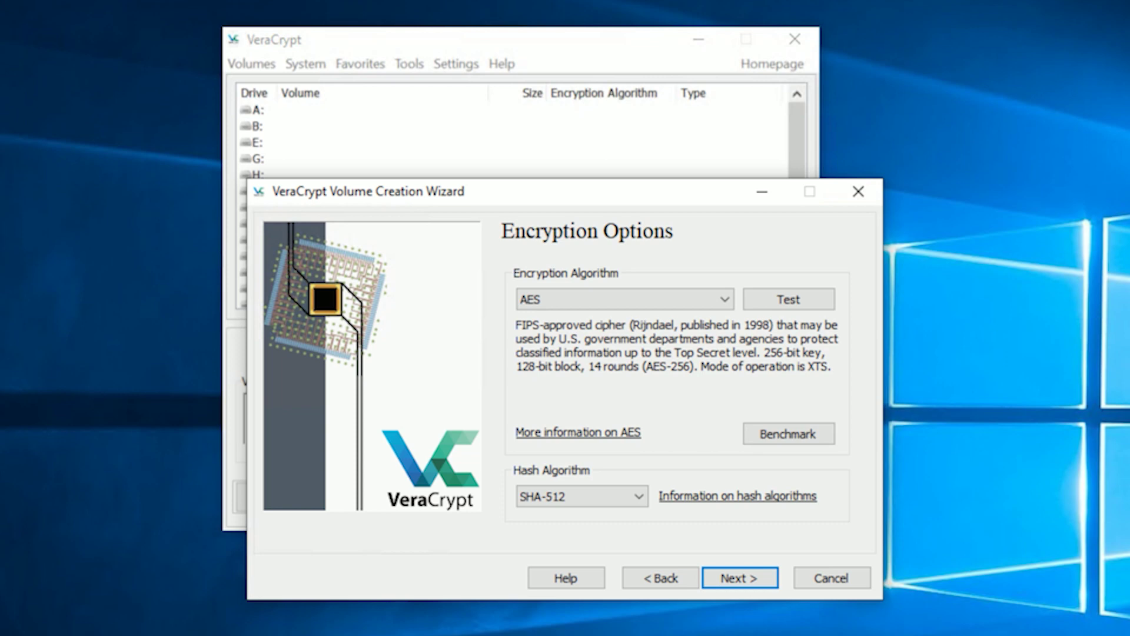
left_click(624, 299)
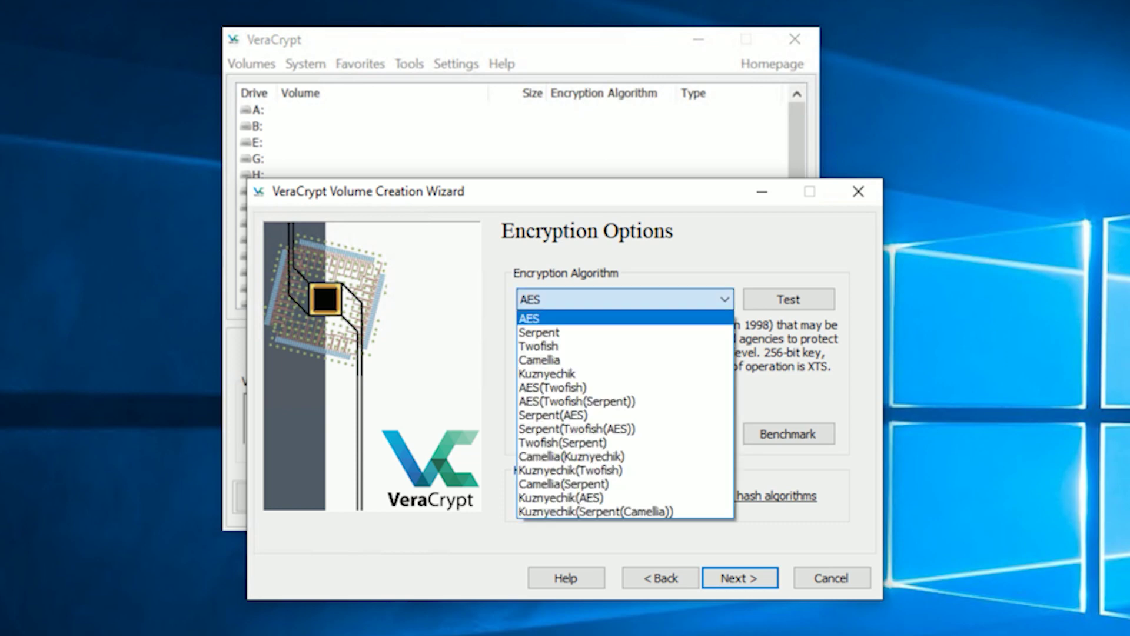
key("Escape")
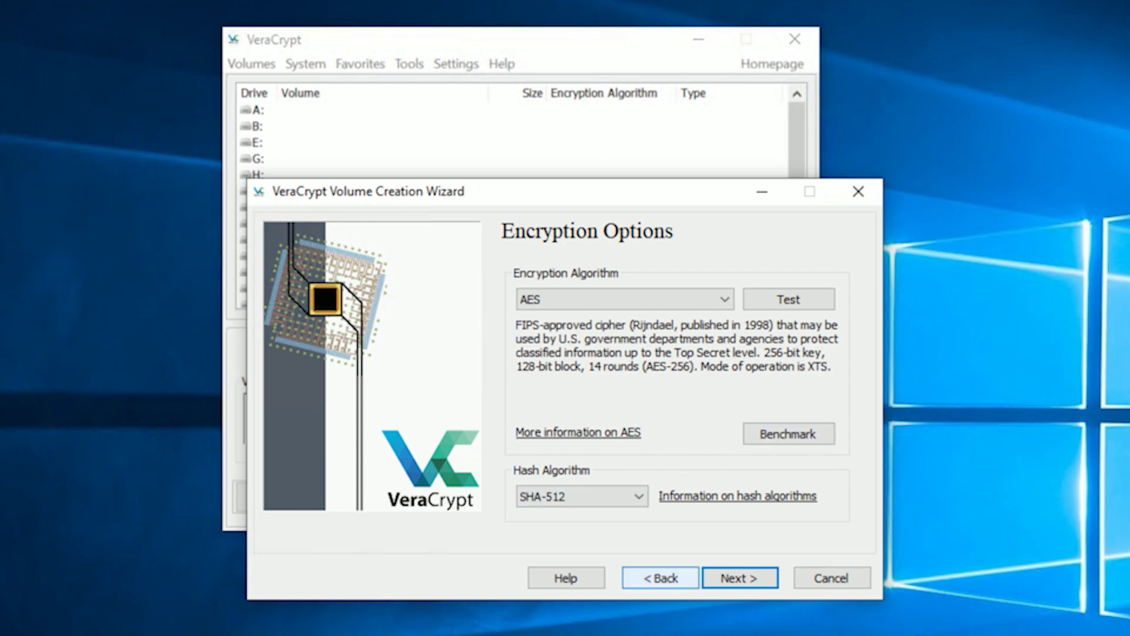
key("Return")
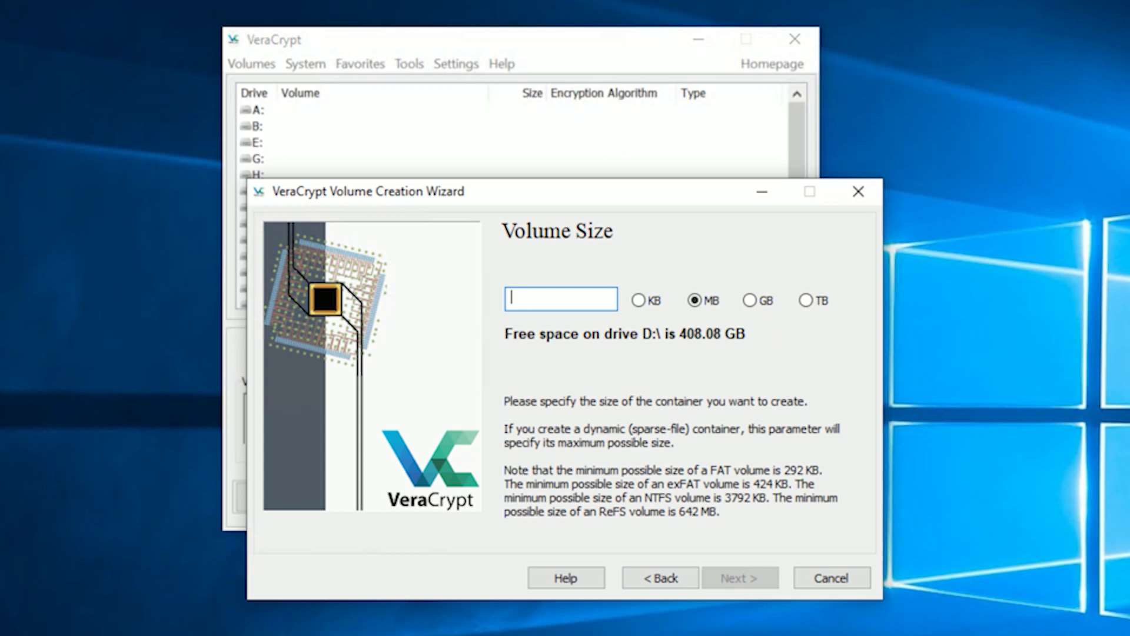
- Set the volume size to 2 GB and advance to the password step
left_click(749, 300)
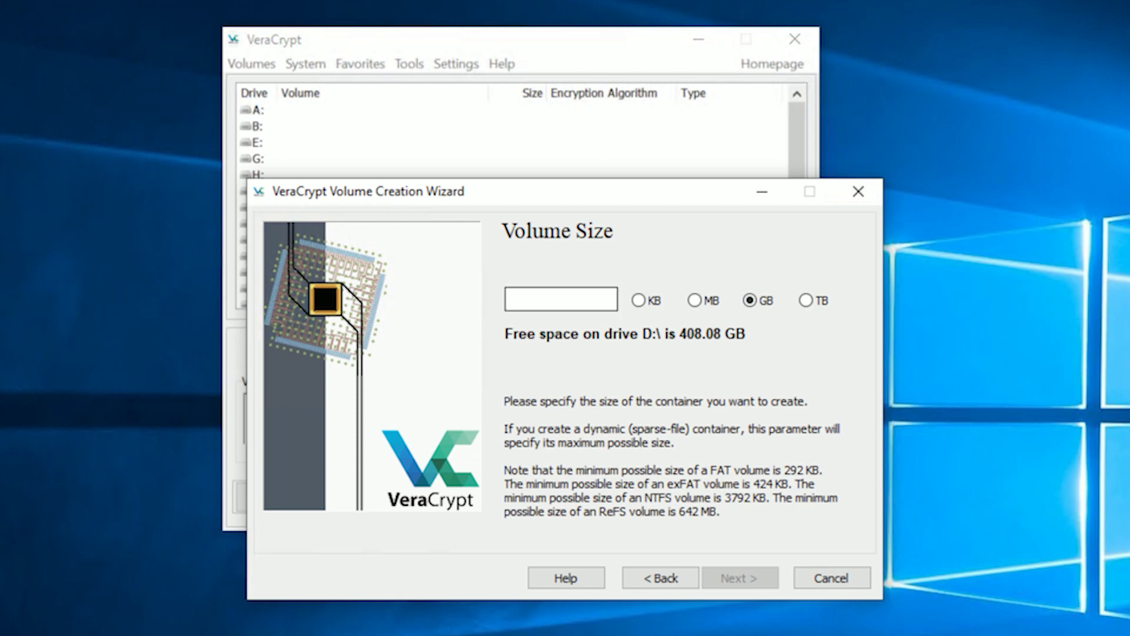
left_click(561, 299)
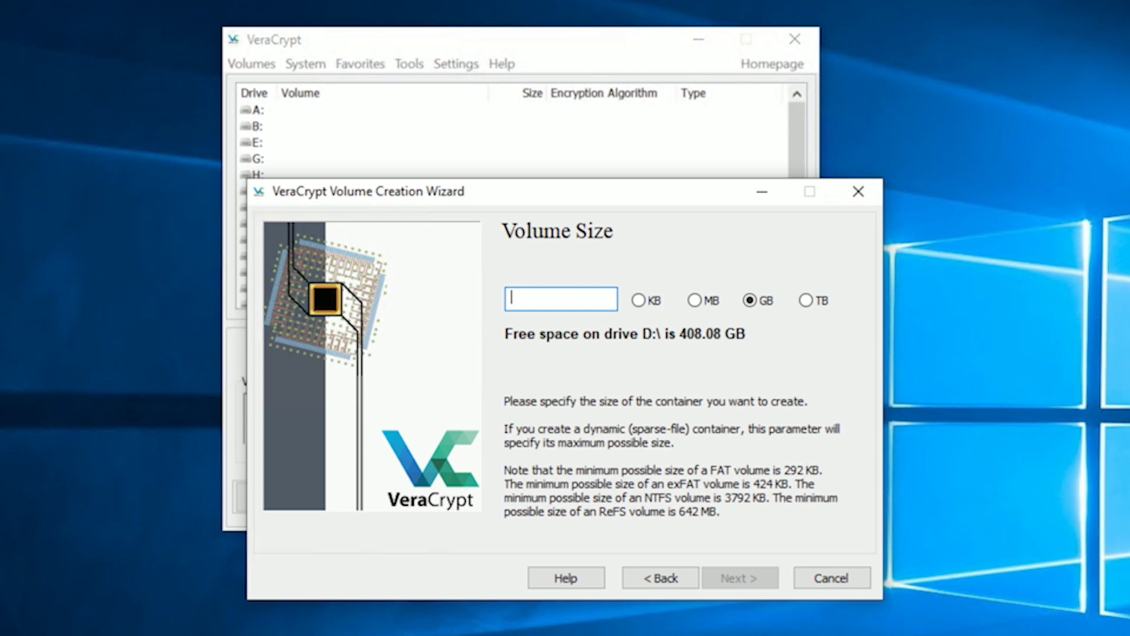
type("2")
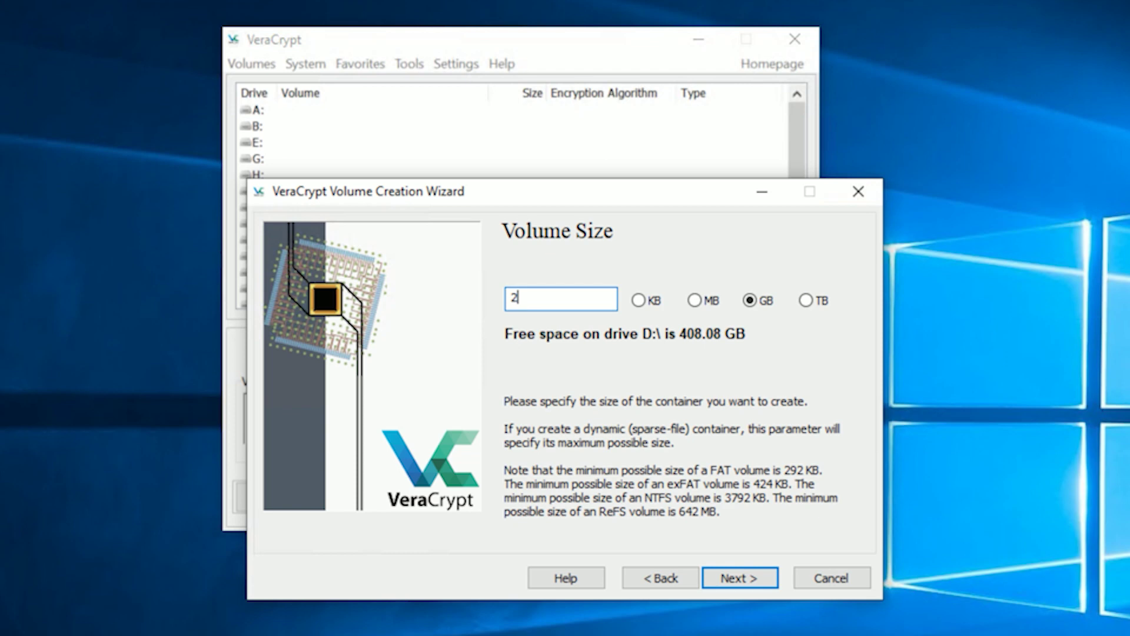
key("Return")
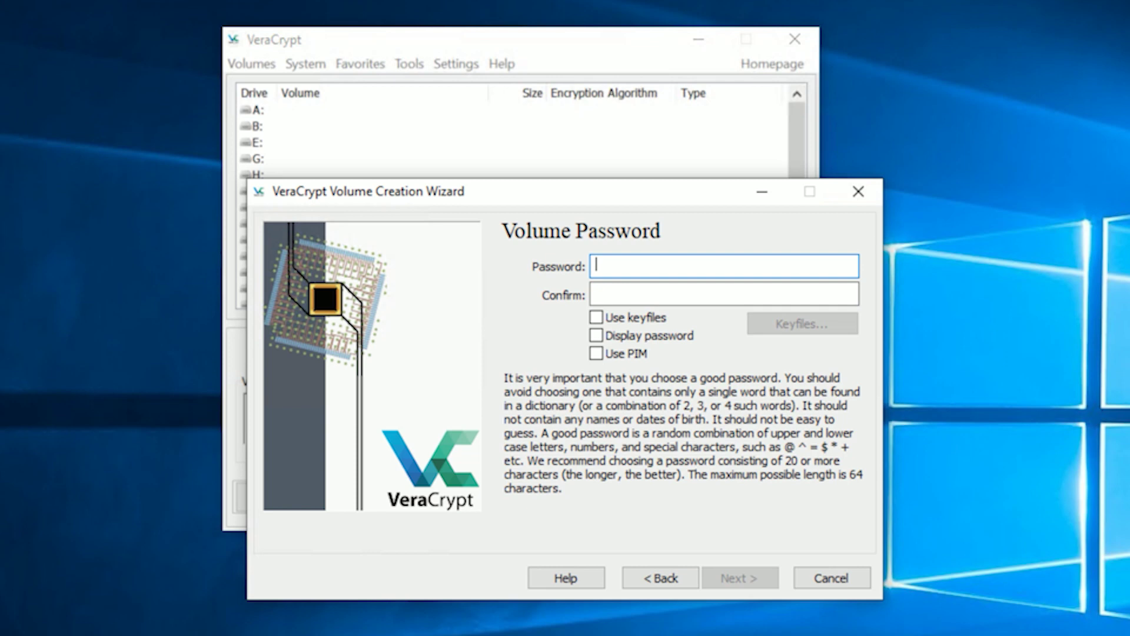
- Paste the volume password into both password fields and accept the short-password warning
key("ctrl+v")
key("Tab")
key("ctrl+v")
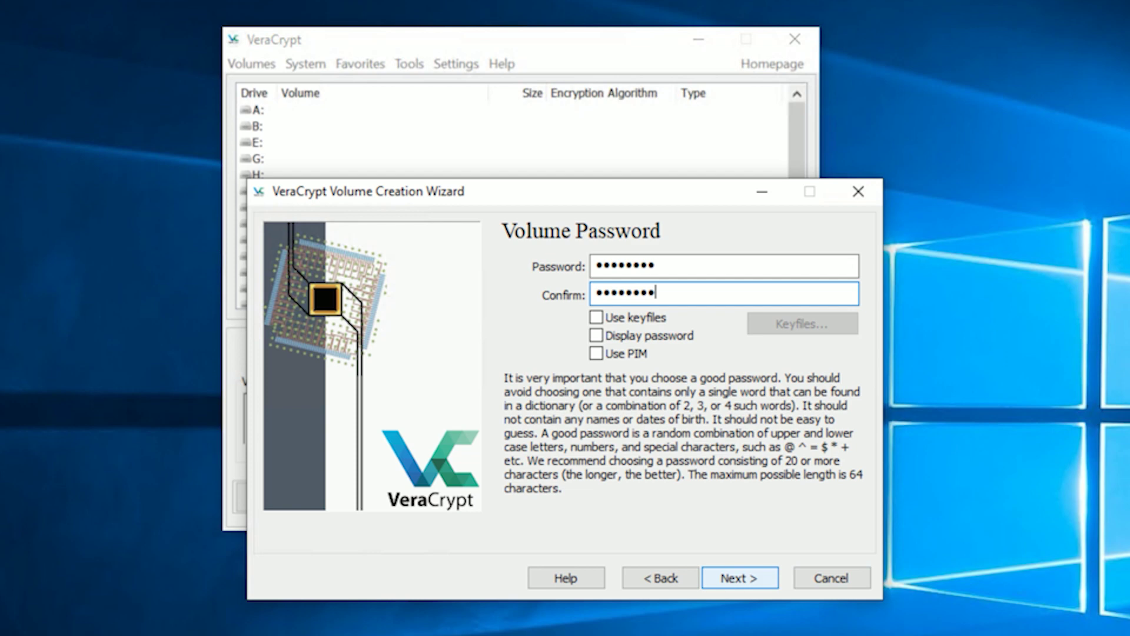
left_click(739, 577)
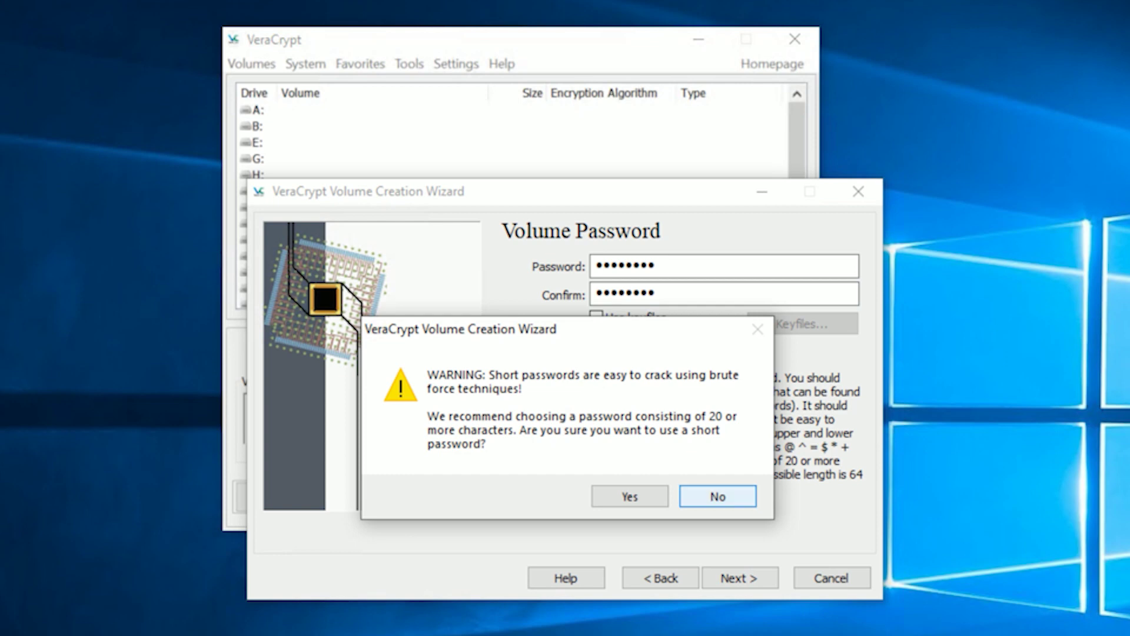
left_click(629, 496)
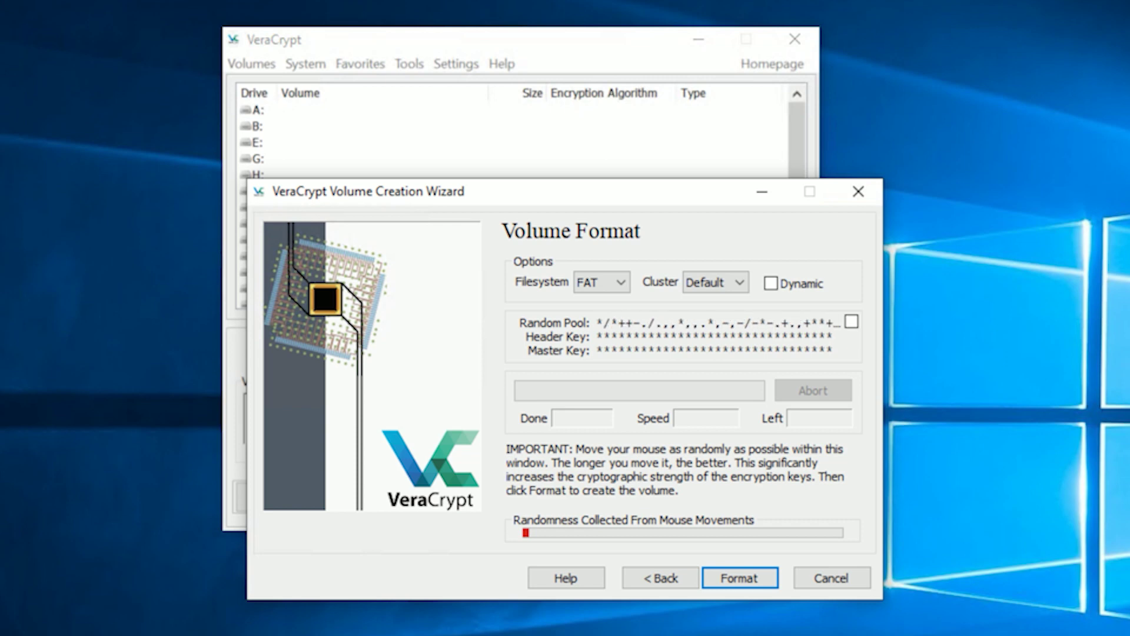
- Choose NTFS as the filesystem and format the new container
left_click(601, 282)
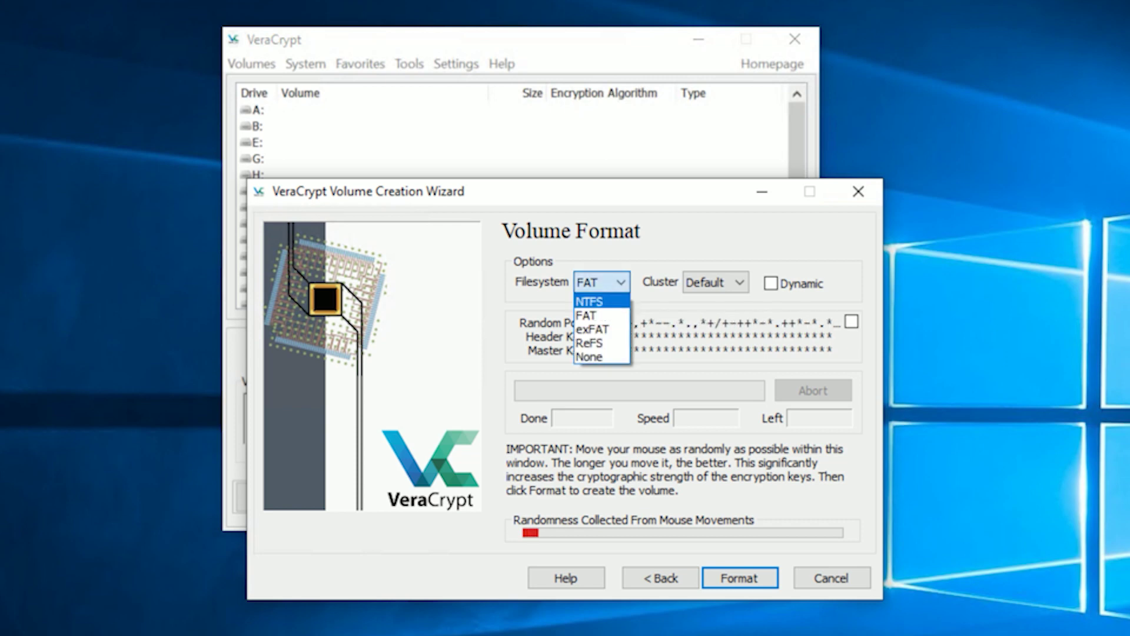
key("Return")
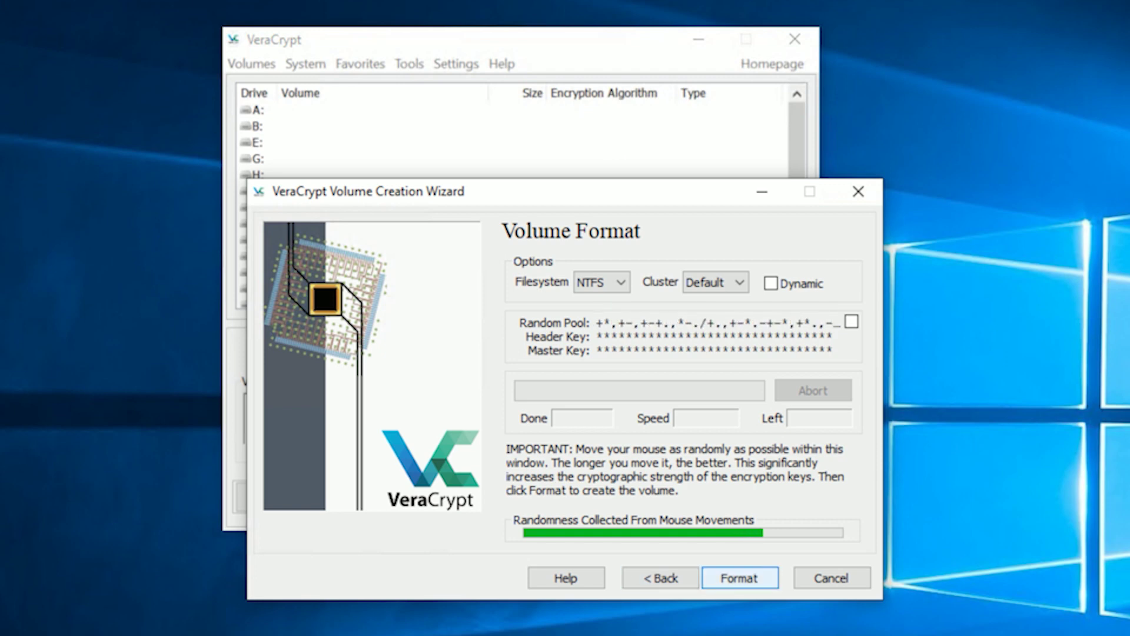
left_click(739, 578)
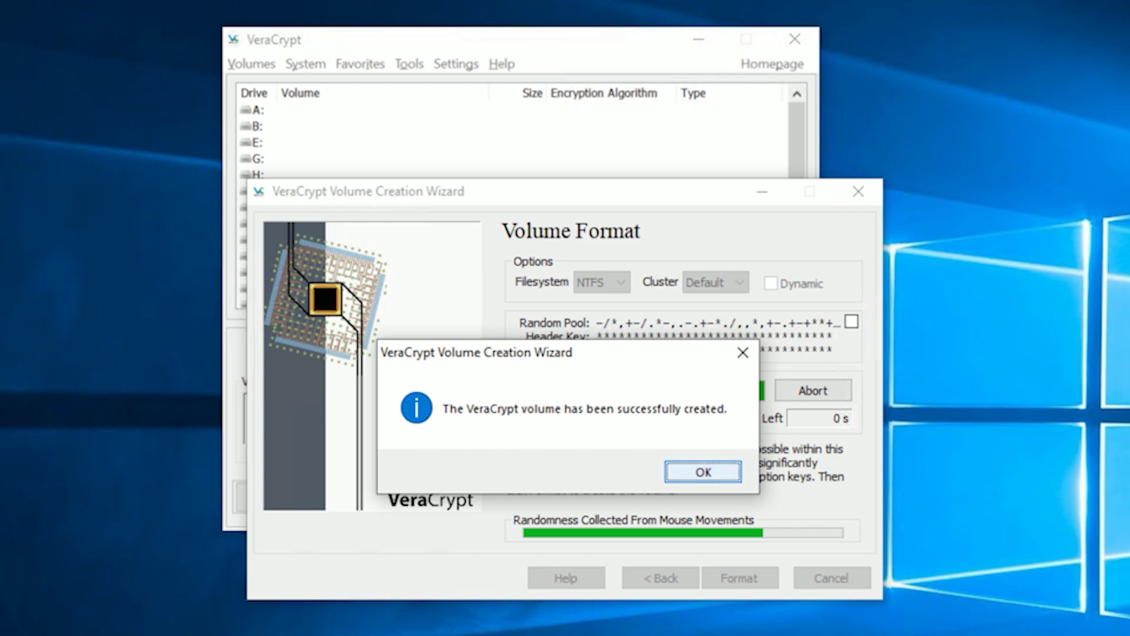
- Dismiss the success message, close the creation wizard, and bring up This PC with Win+E
key("Return")
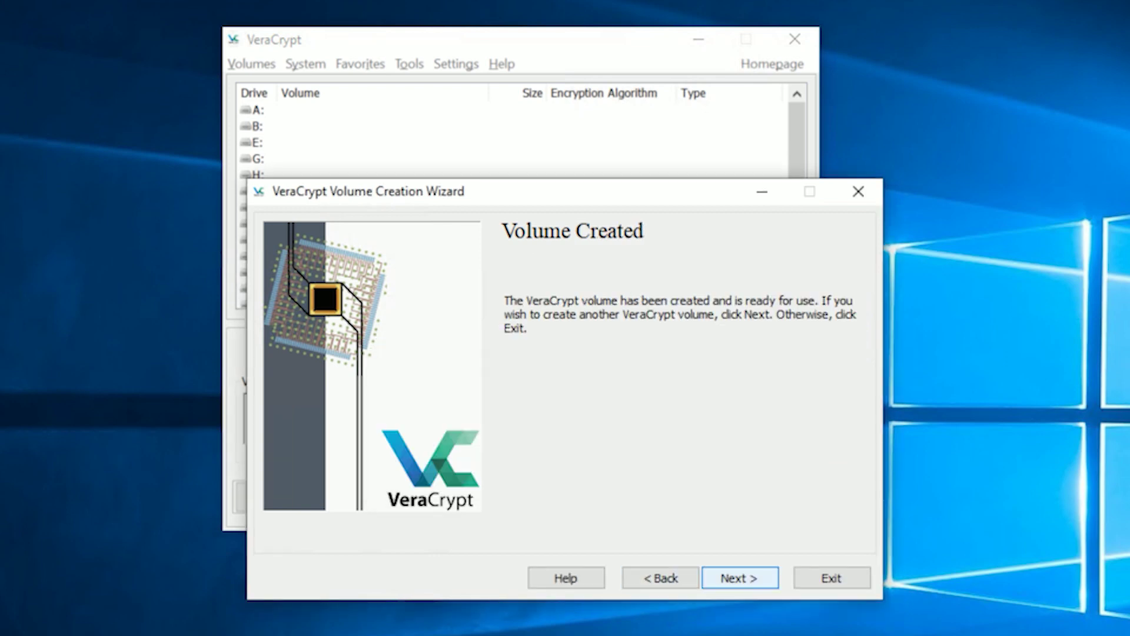
left_click(739, 578)
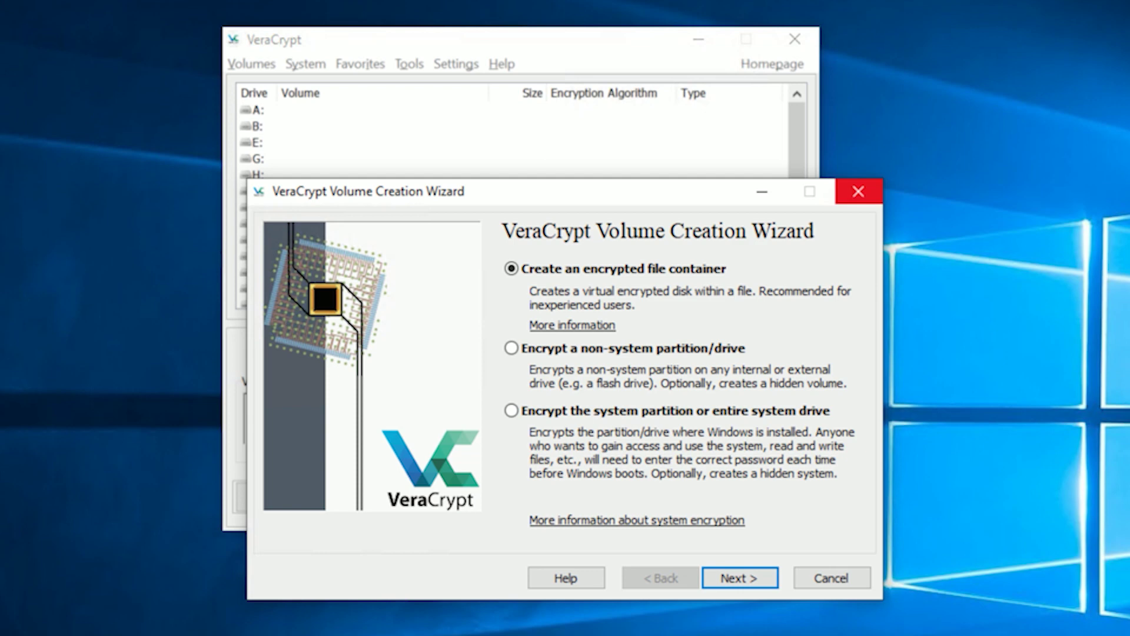
left_click(858, 191)
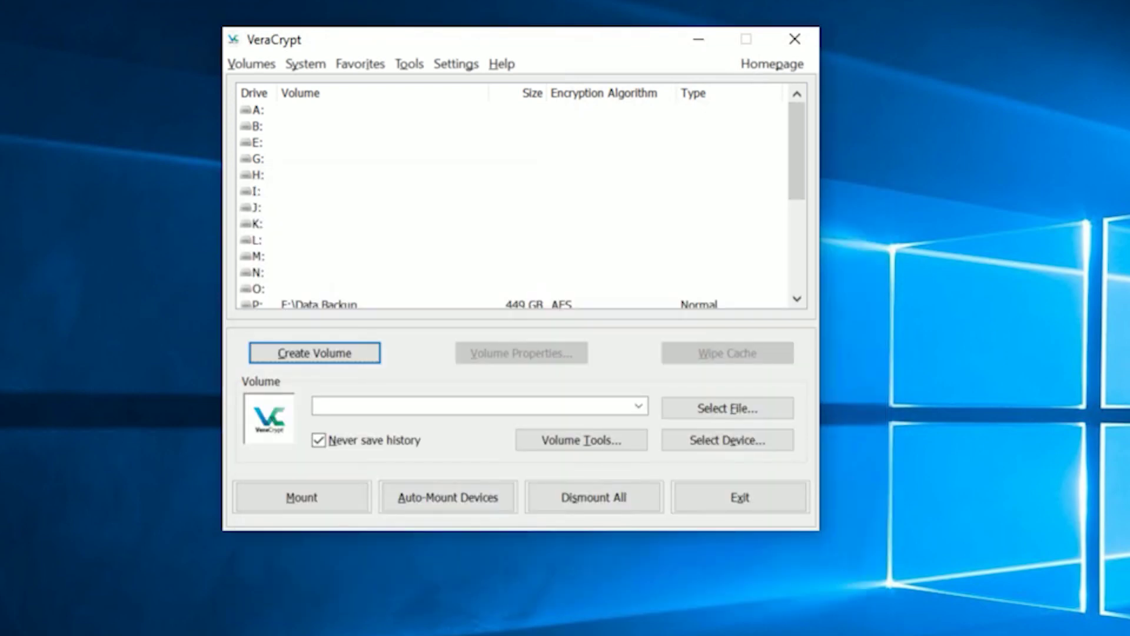
key("super+e")
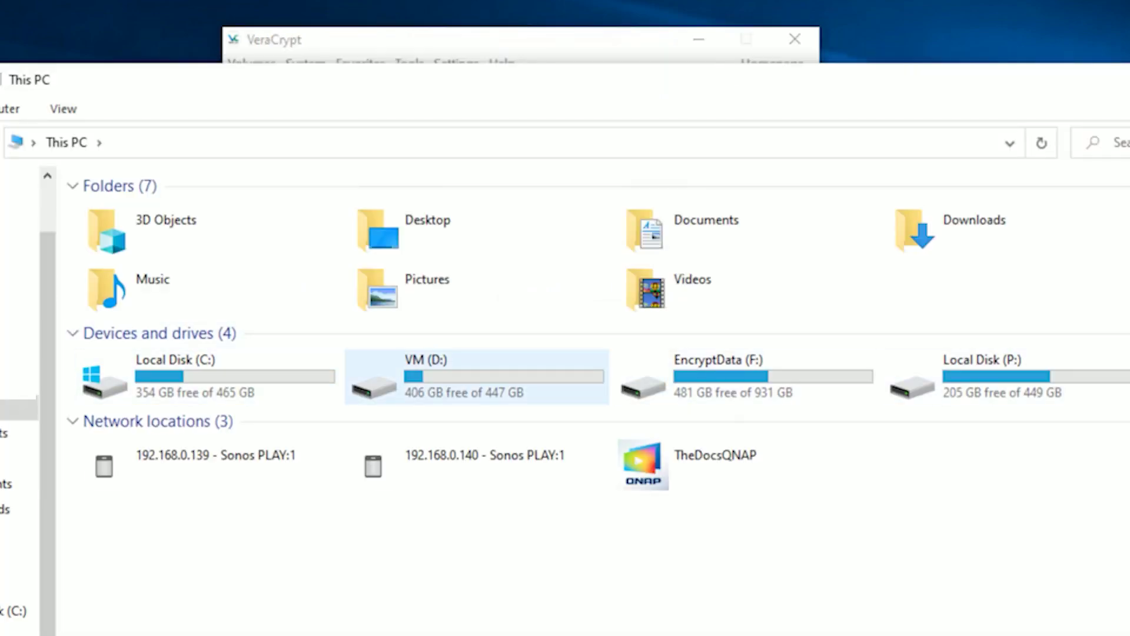
double_click(459, 377)
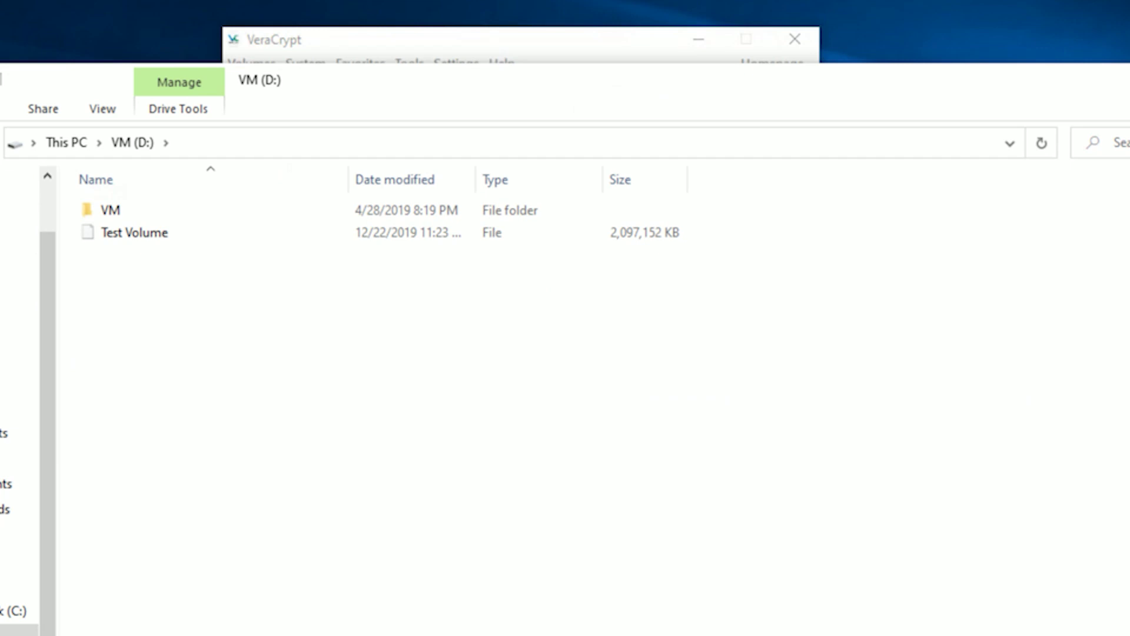
left_click(134, 233)
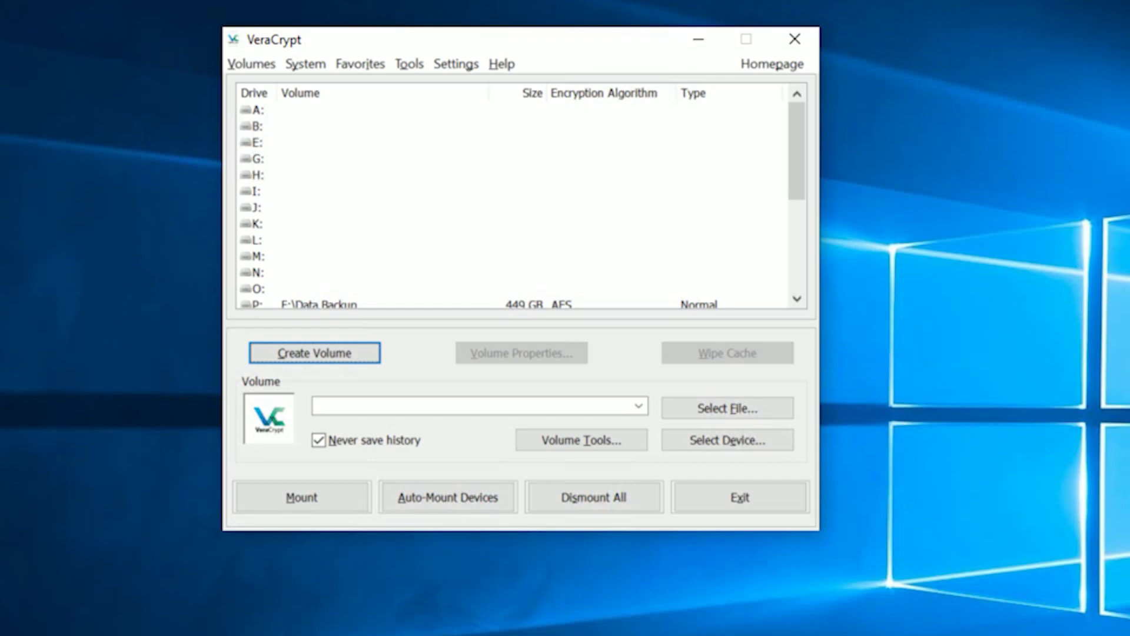
- Select drive letter T: and choose D:\Test Volume as the container file
scroll(777, 66, "down", 2)
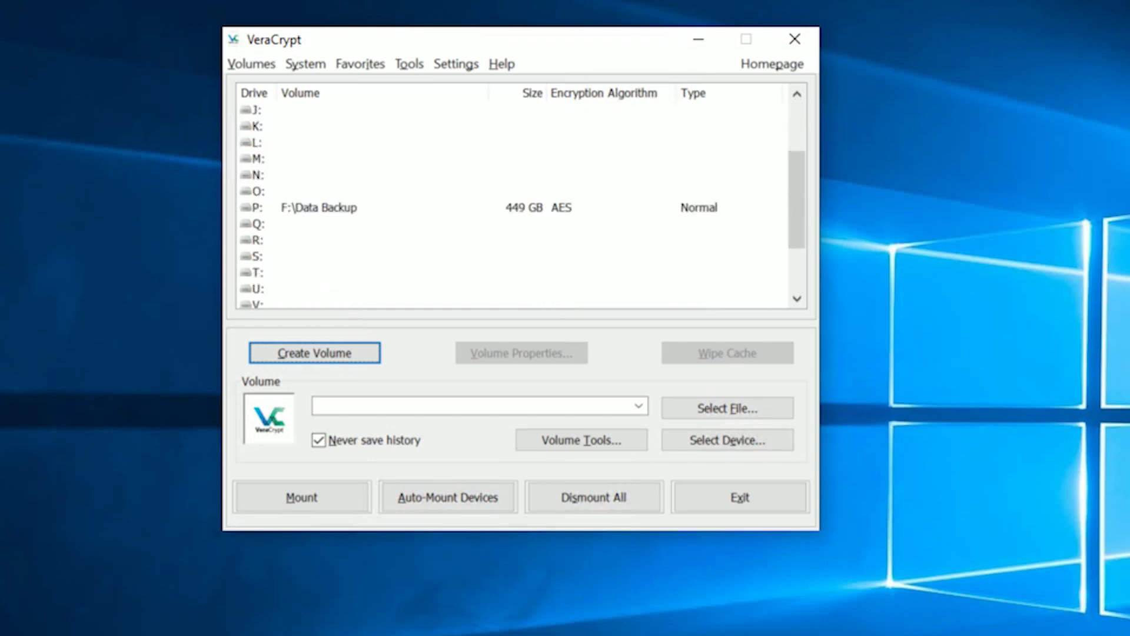
left_click(257, 272)
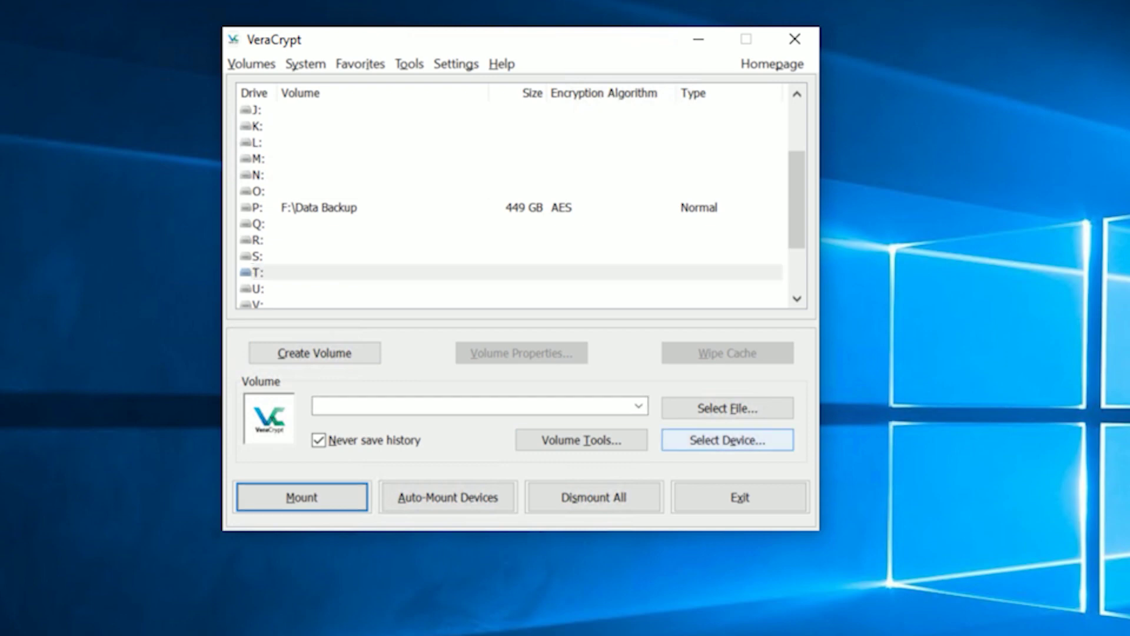
left_click(727, 408)
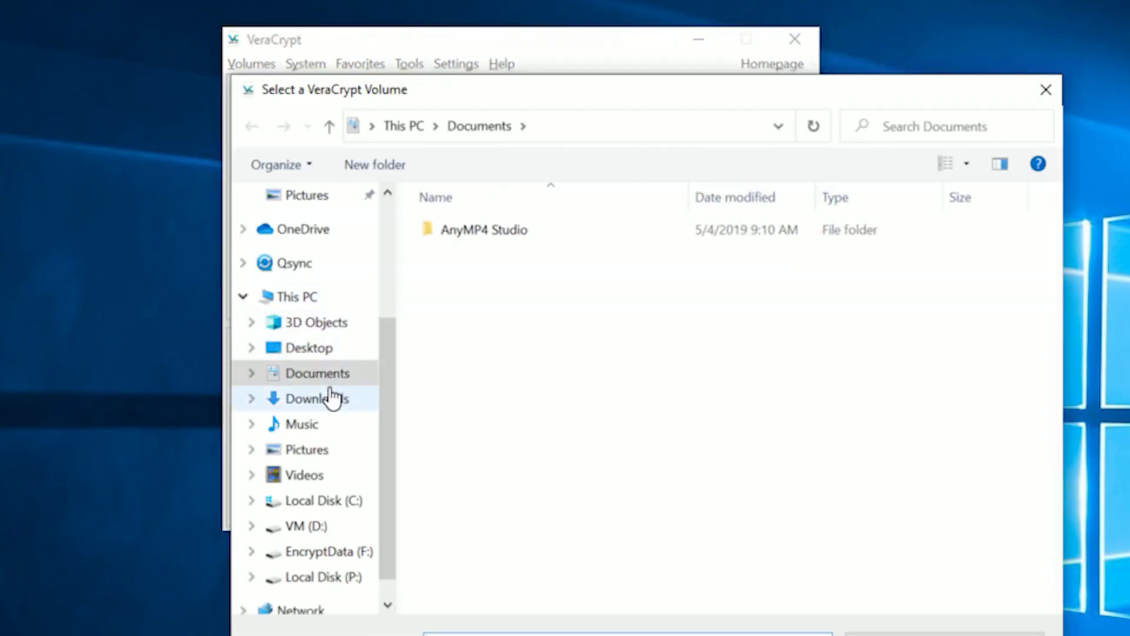
left_click(323, 529)
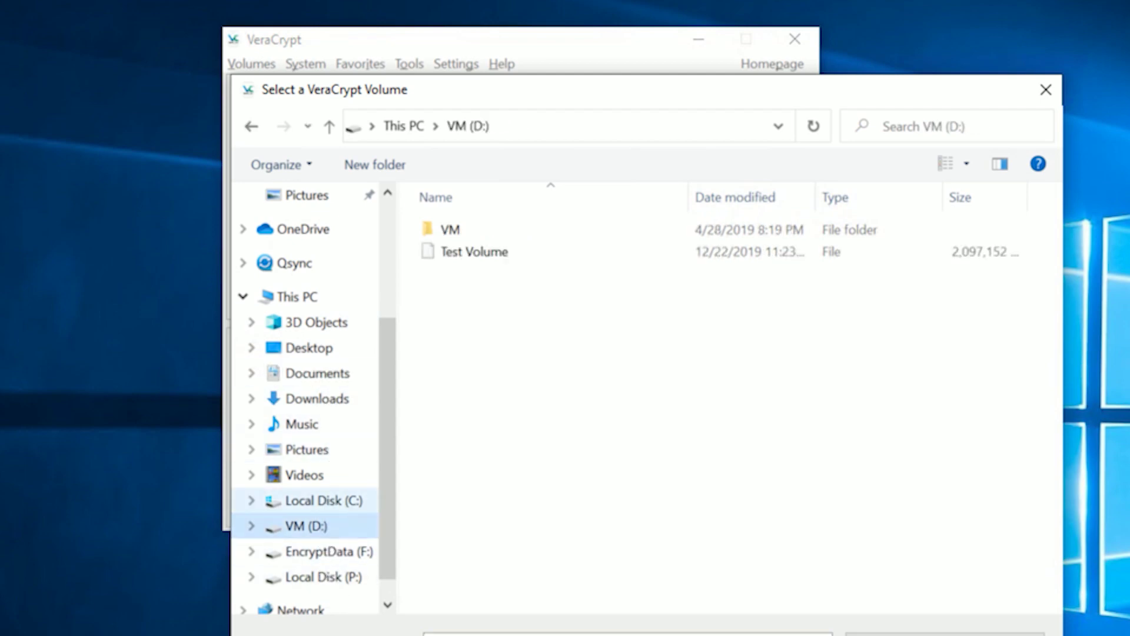
left_click(474, 251)
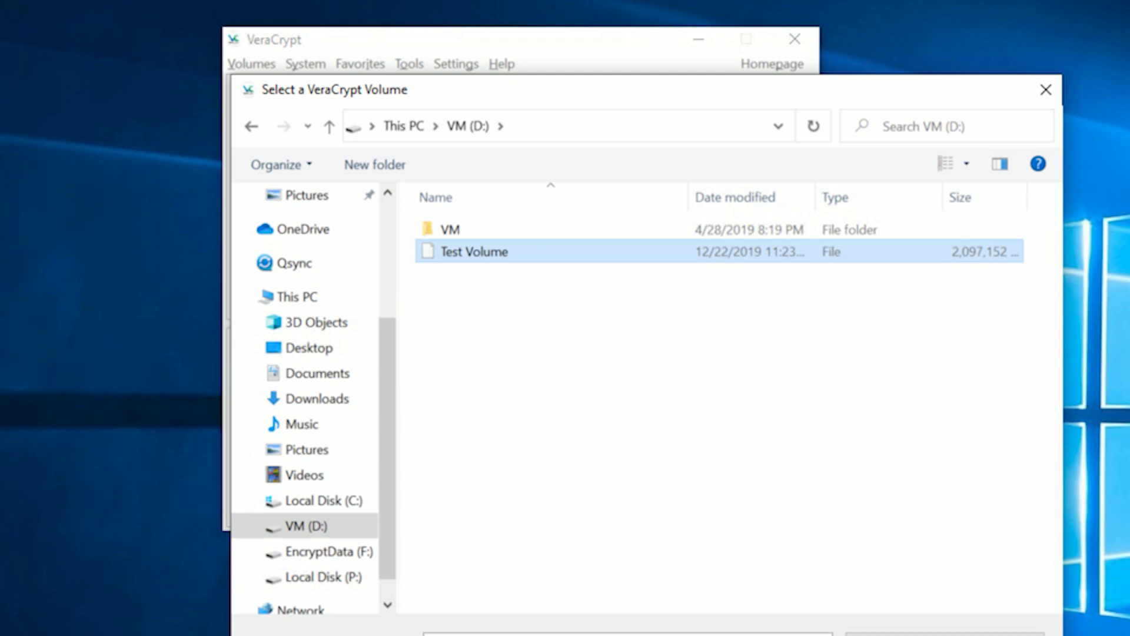
key("Return")
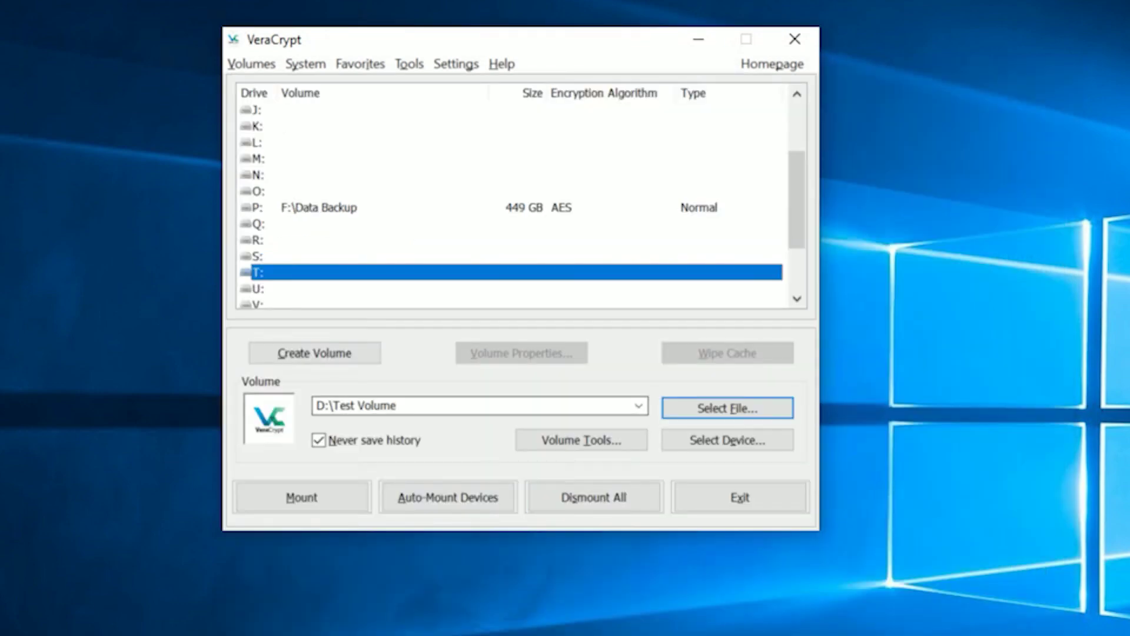
- Mount the container on T: by entering its password
left_click(301, 497)
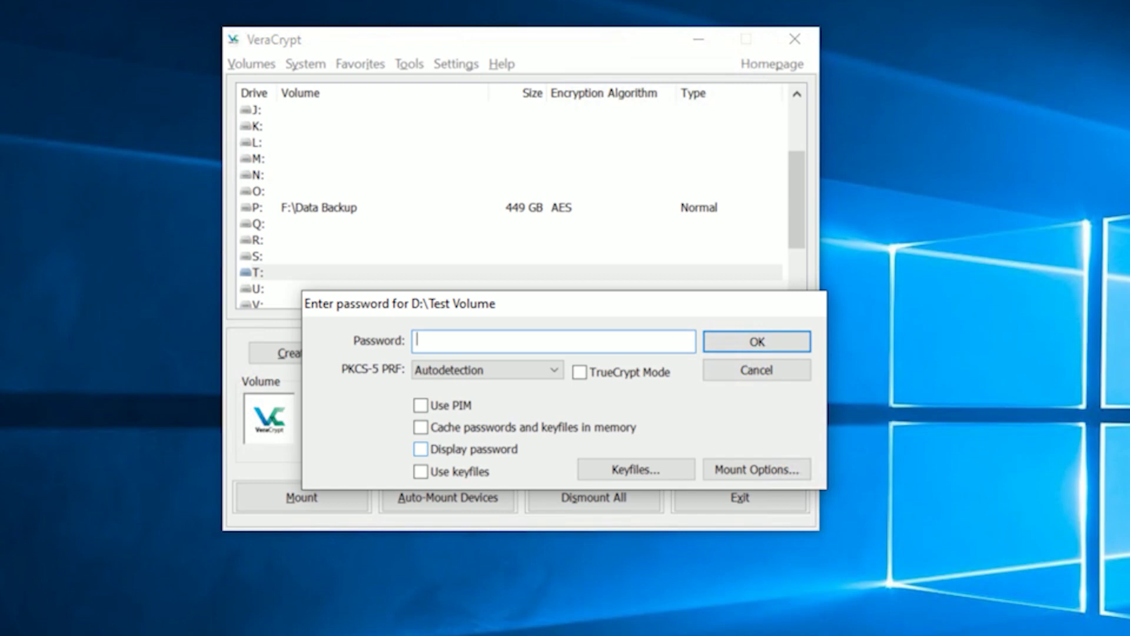
key("ctrl+v")
key("Return")
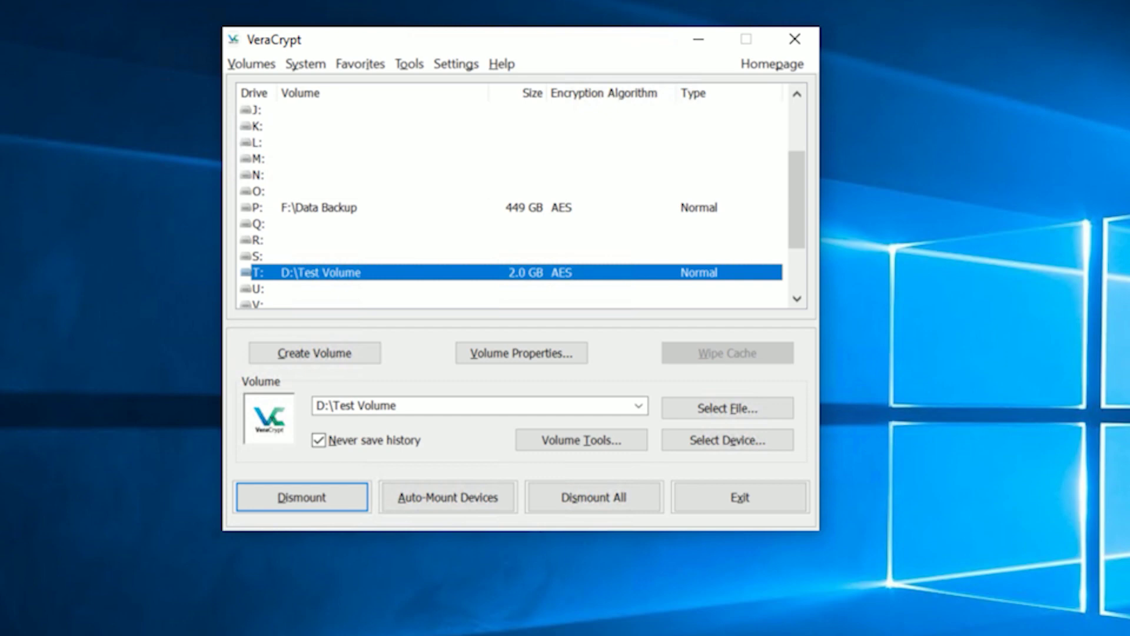
key("super+e")
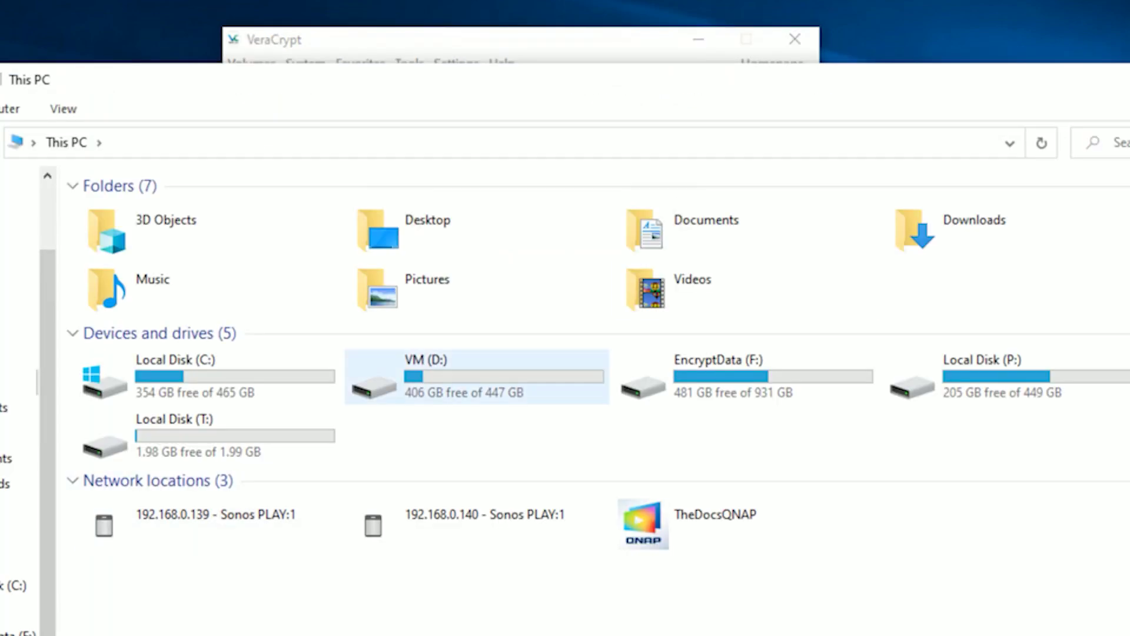
double_click(177, 436)
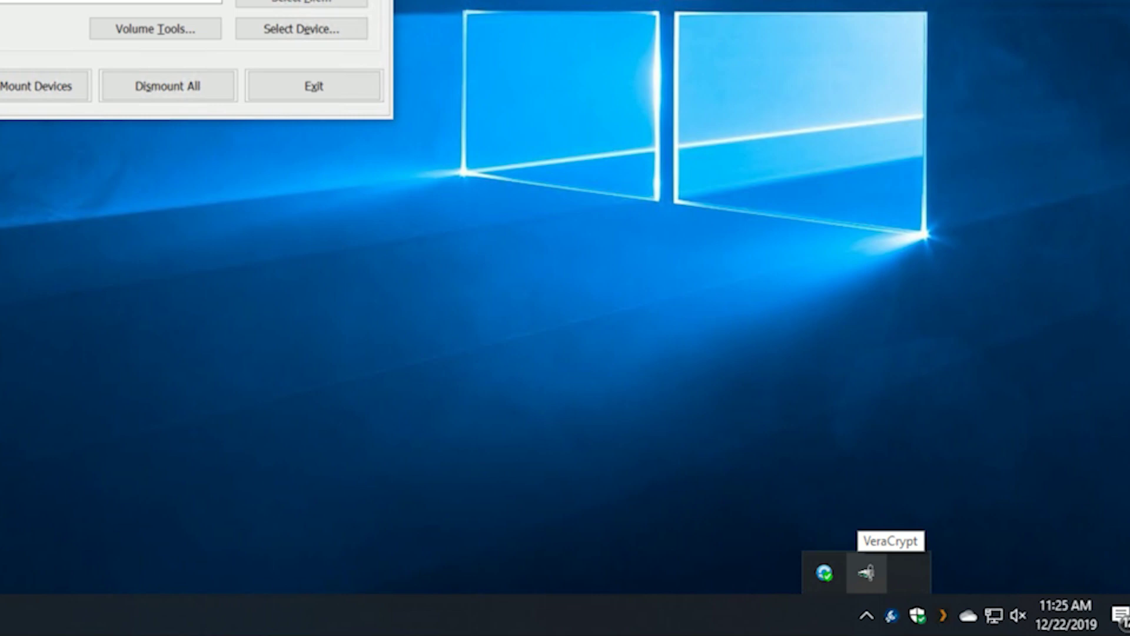
- Restore the VeraCrypt main window from the tray and select the P: Data Backup row
right_click(865, 572)
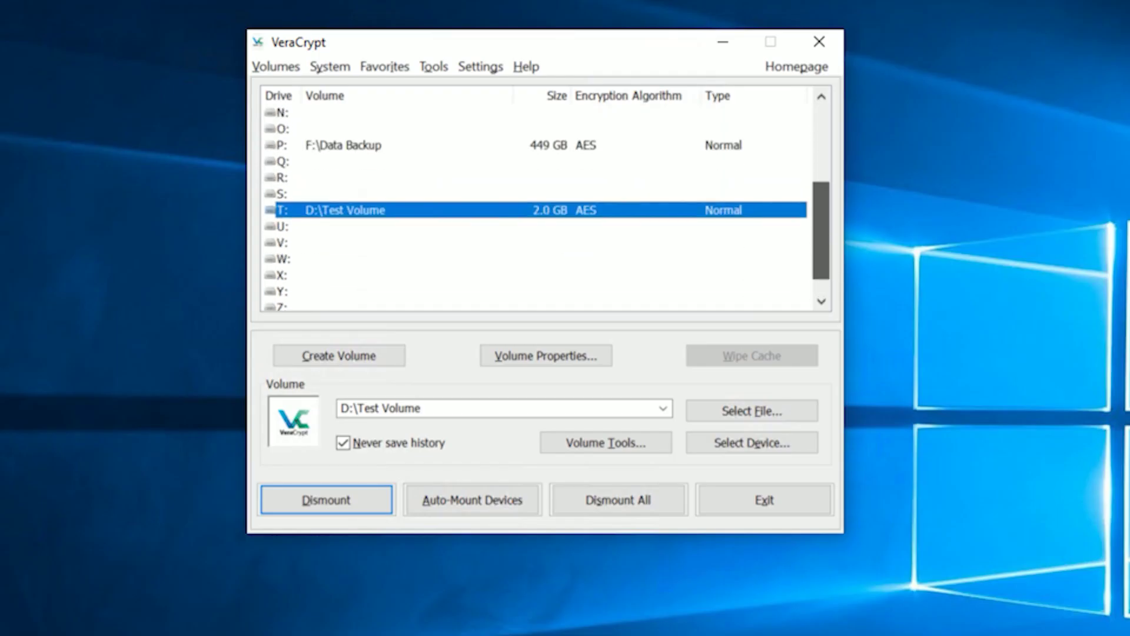
scroll(533, 208, "up", 1)
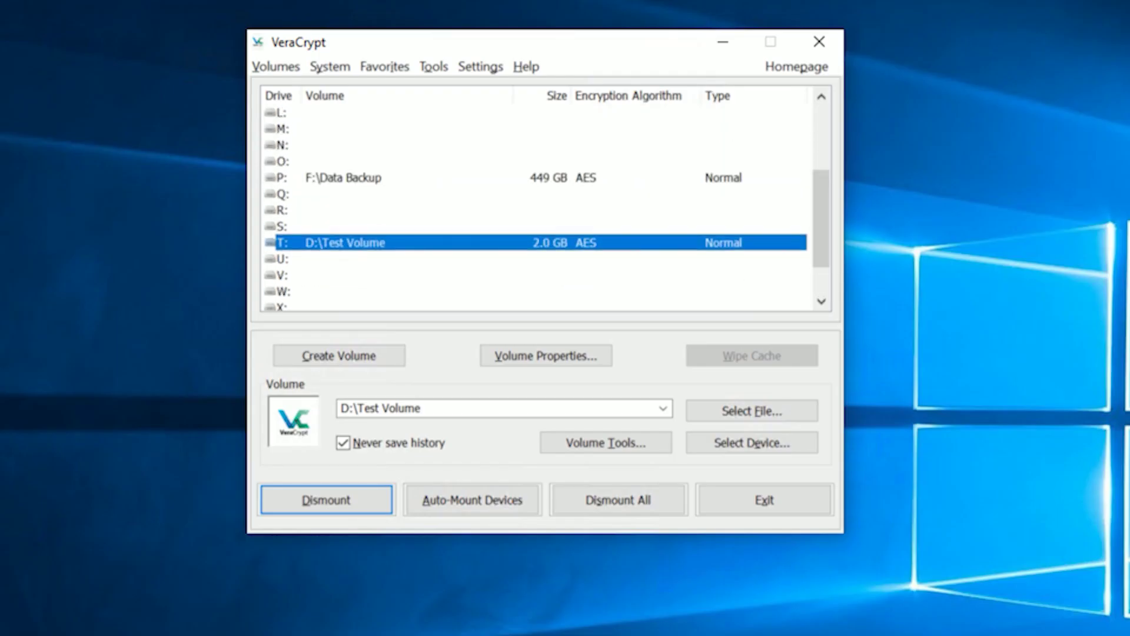
left_click(344, 177)
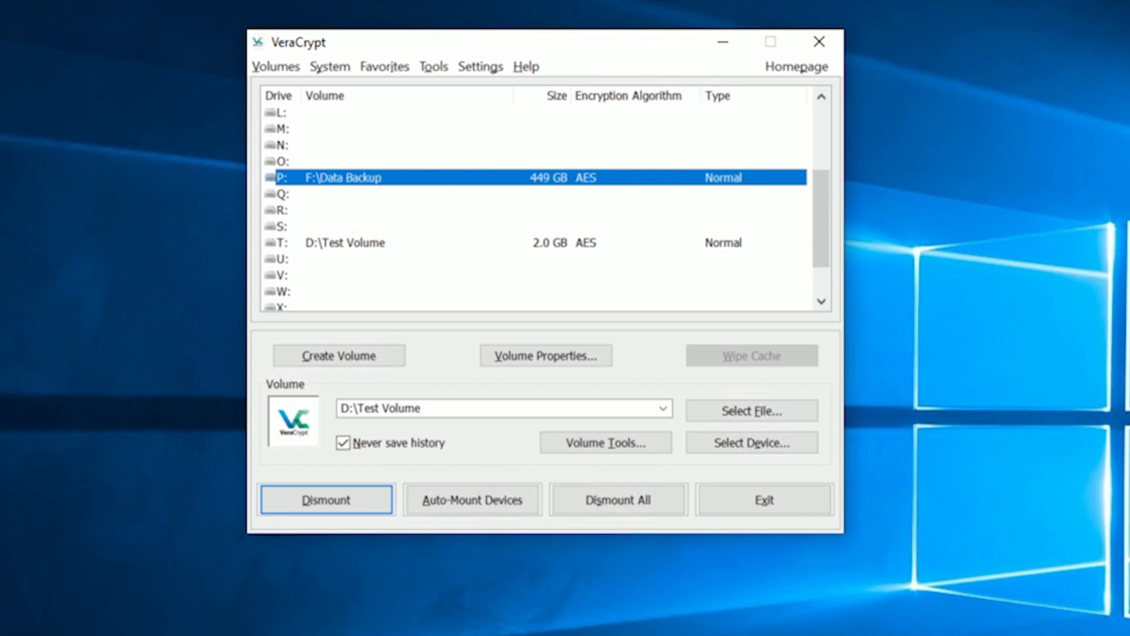
- Select the T: Test Volume row, add it to Favorites, and confirm the Favorite Volumes dialog
left_click(345, 242)
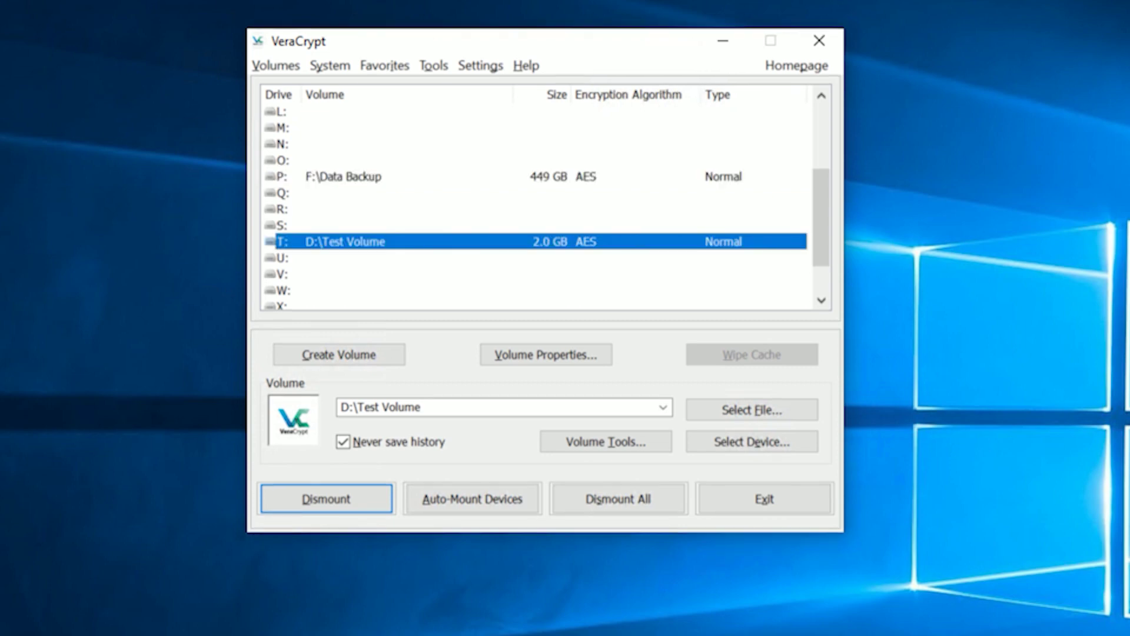
key("alt+i")
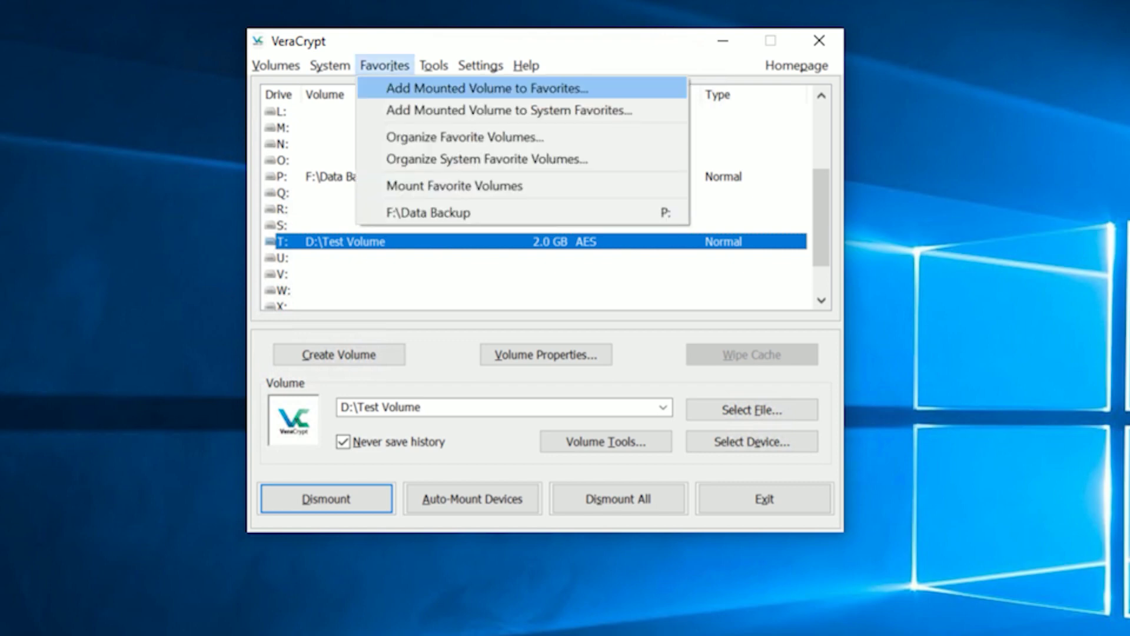
key("Return")
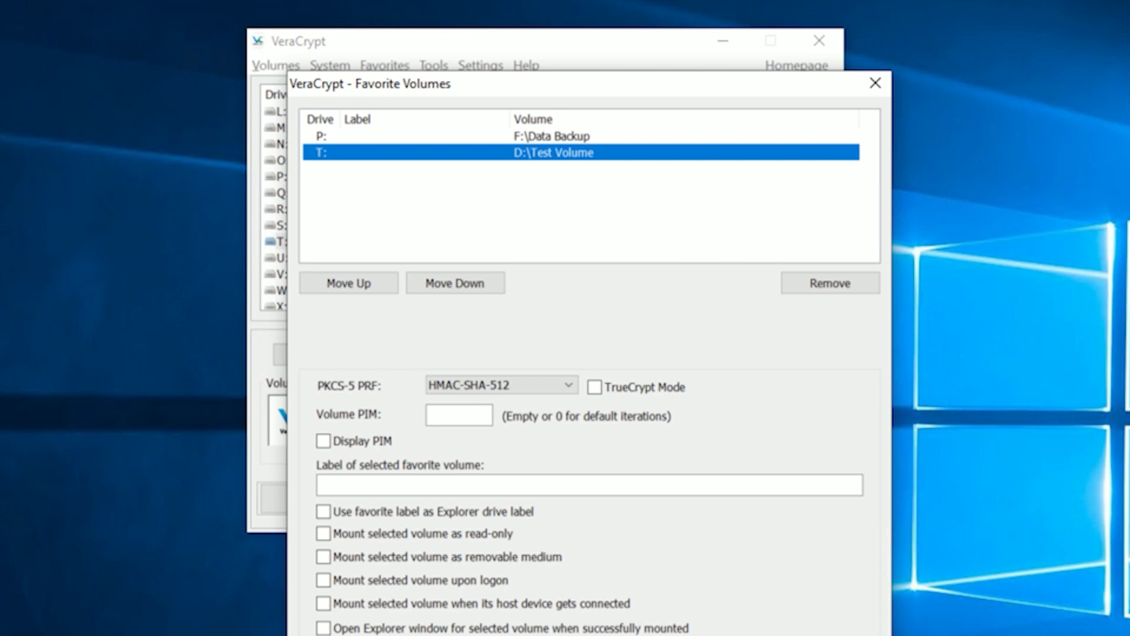
key("Return")
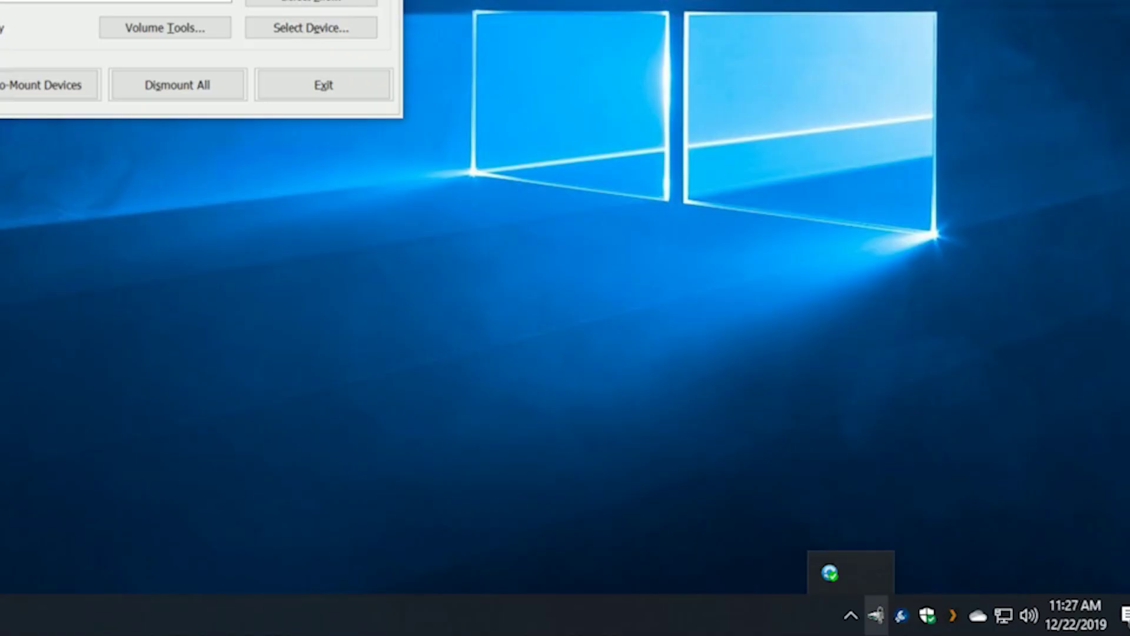
right_click(875, 614)
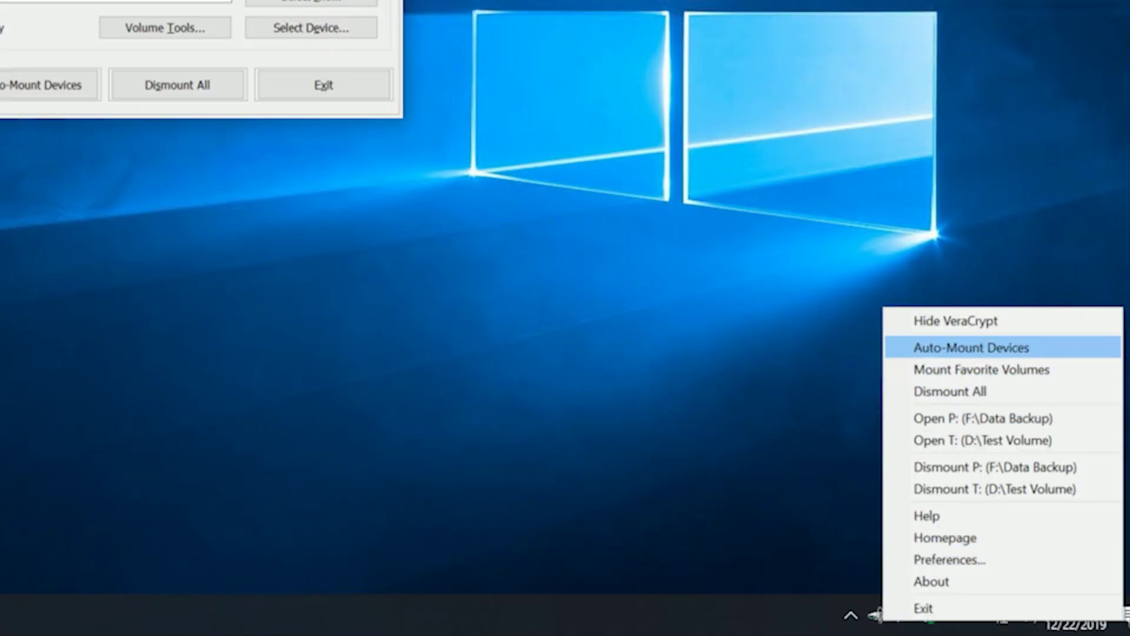
key("Down")
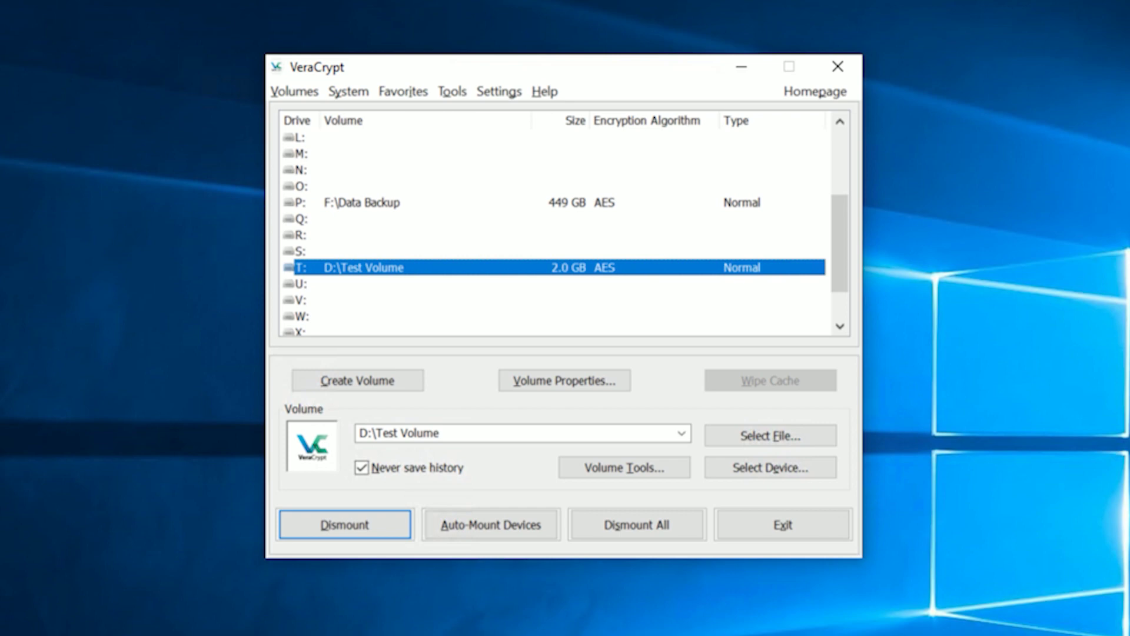
- Dismount the Test Volume from T:, then check in File Explorer that T: is gone
key("Return")
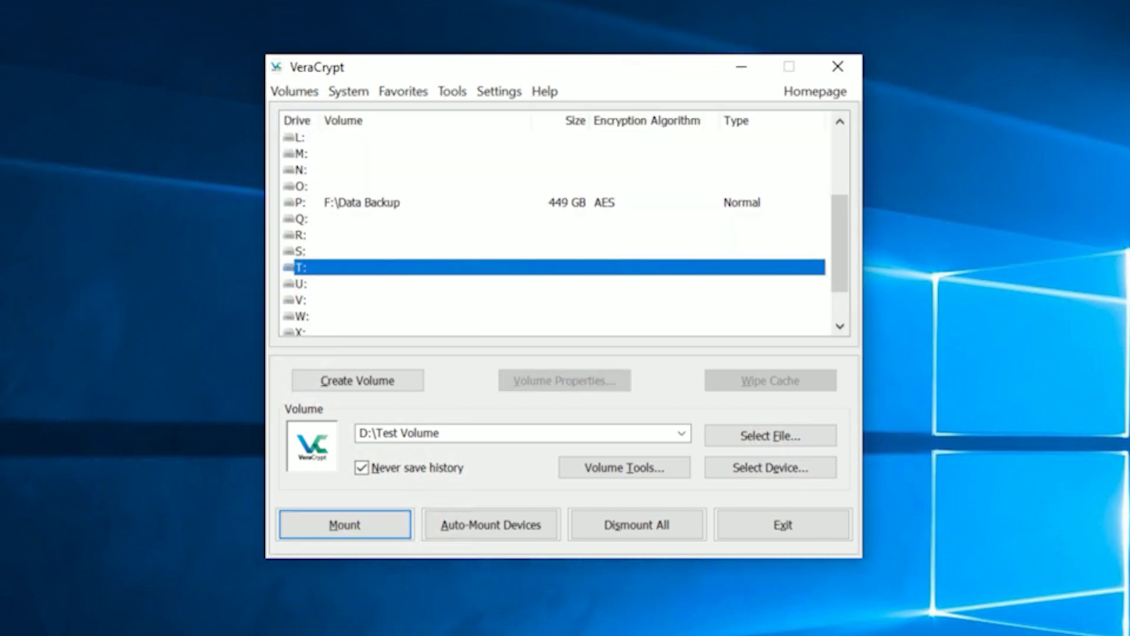
key("super+e")
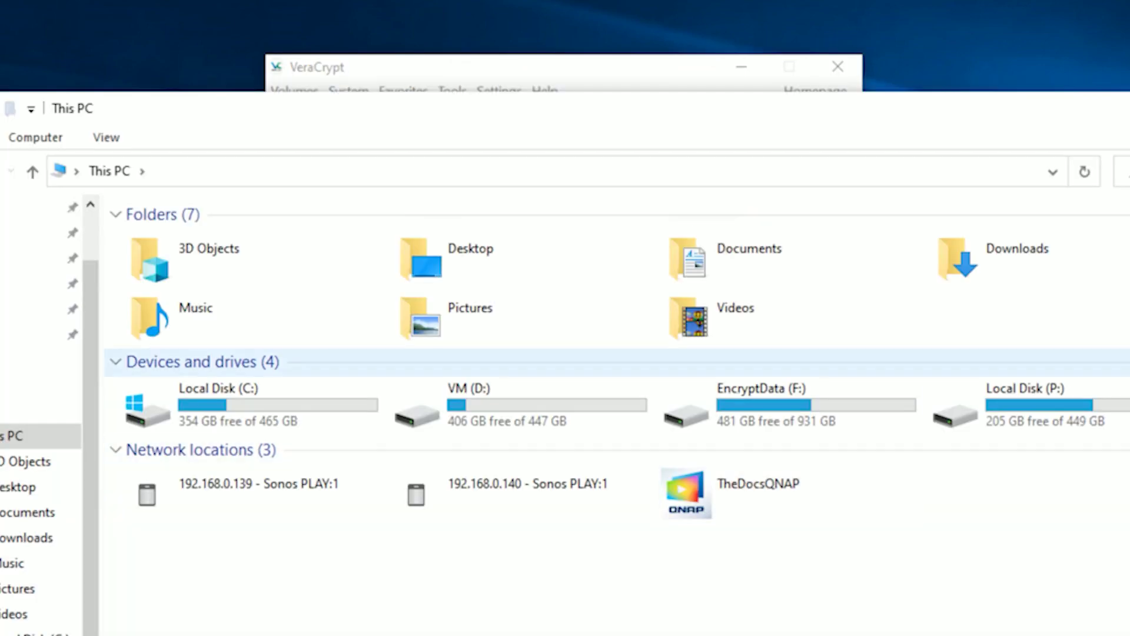
key("alt+F4")
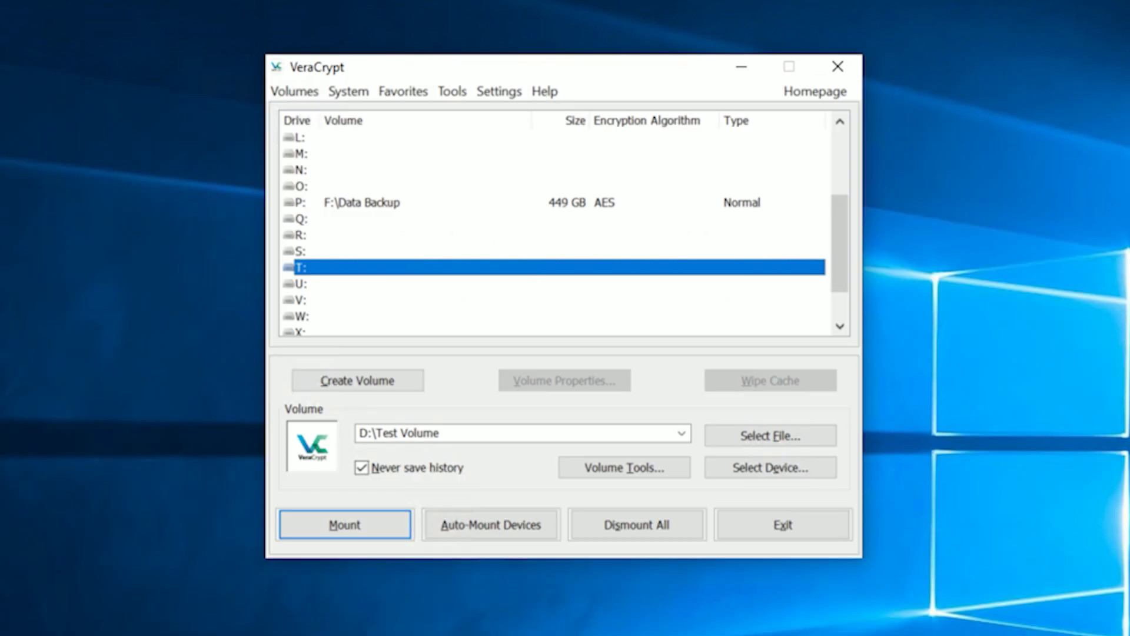